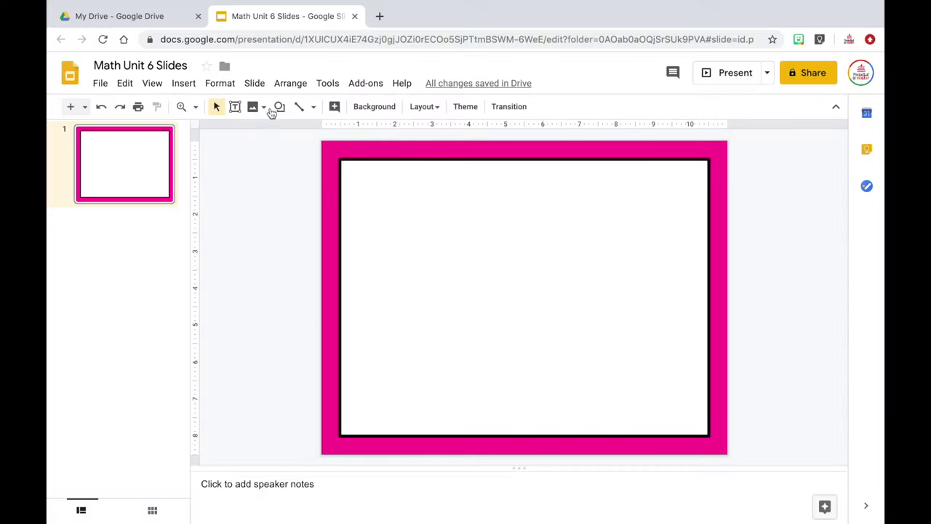
With the pink-bordered Math Unit 6 Slides presentation open, pick the Text box tool
left_click(233, 106)
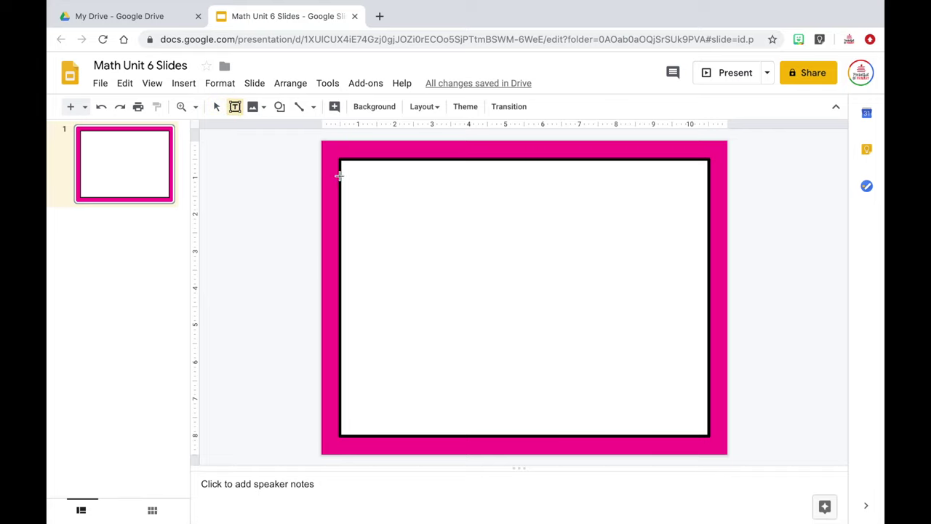
Add a text box across the top of the slide reading 'UNIT 6' and select its text
left_click_drag(339, 174, 710, 220)
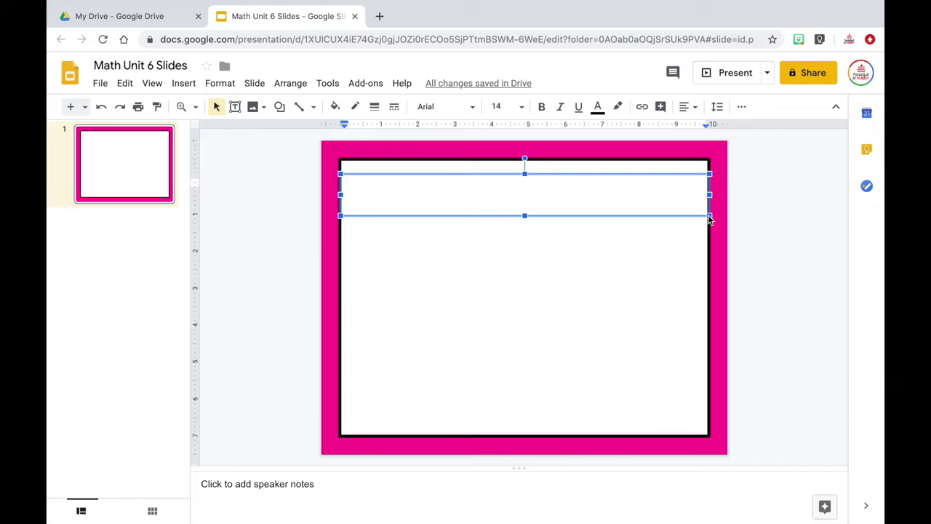
type("UNIT 6")
triple_click(371, 184)
left_click(473, 108)
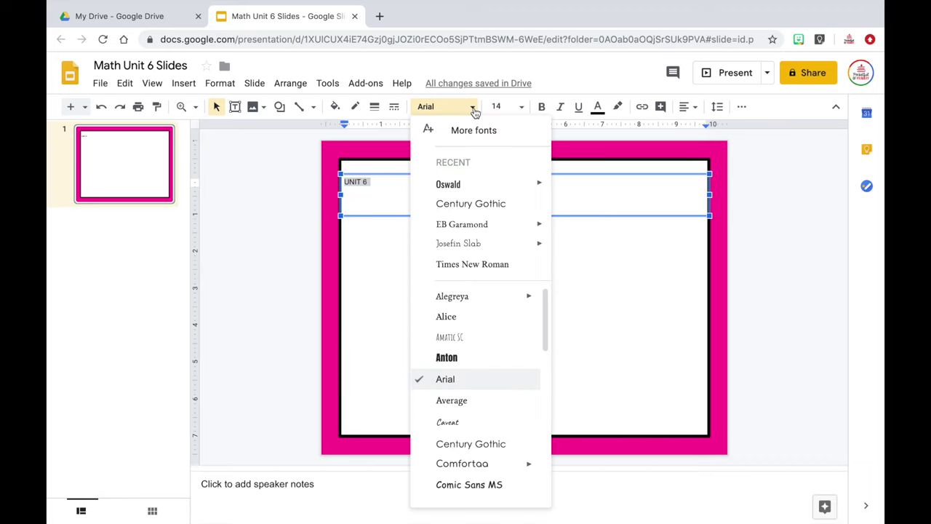
Make UNIT 6 Oswald size 75, centred horizontally and vertically, in a slightly taller box
left_click(475, 185)
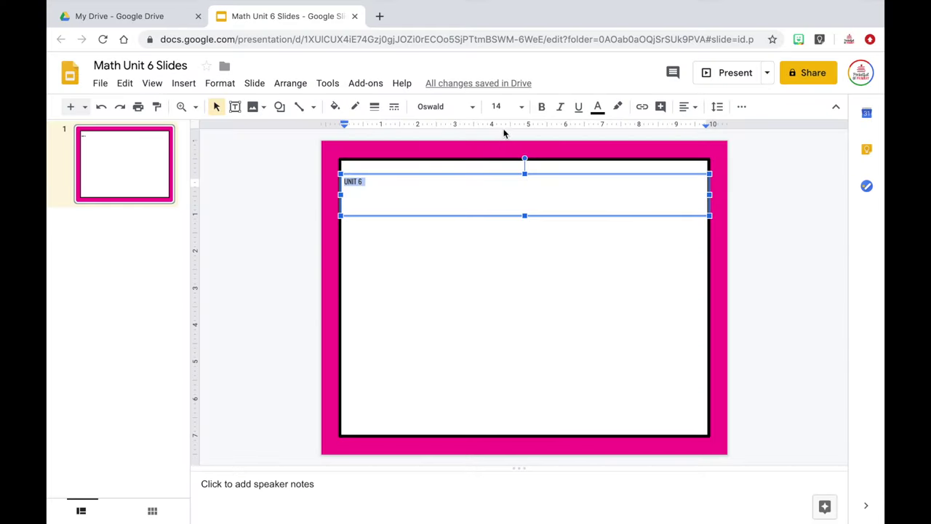
left_click(509, 106)
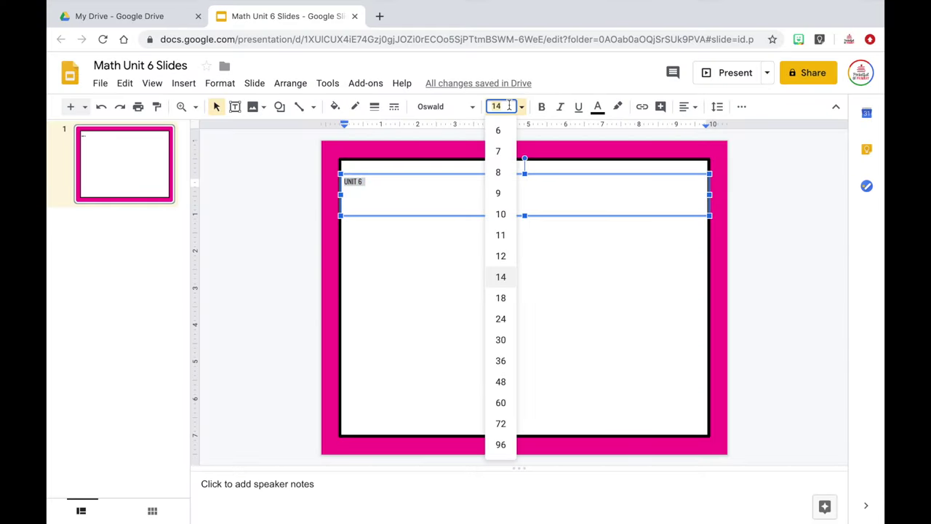
key("Return")
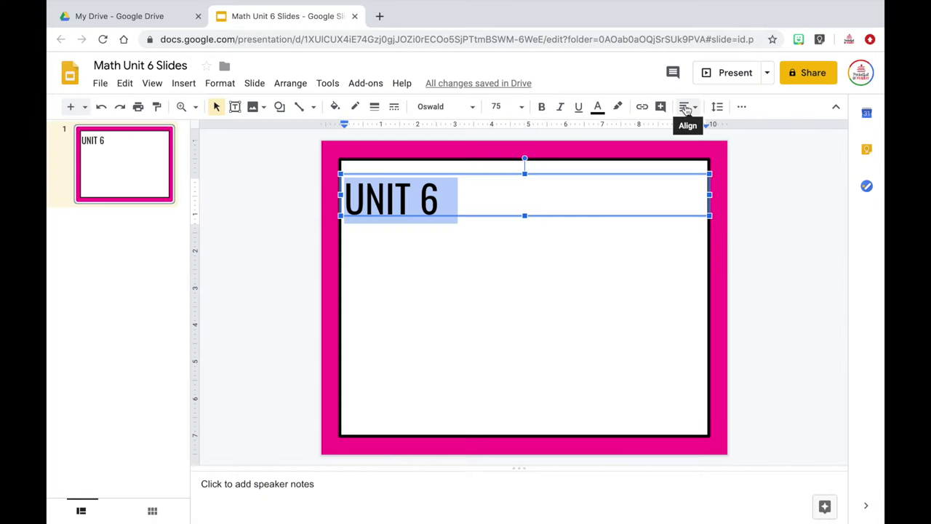
left_click(694, 109)
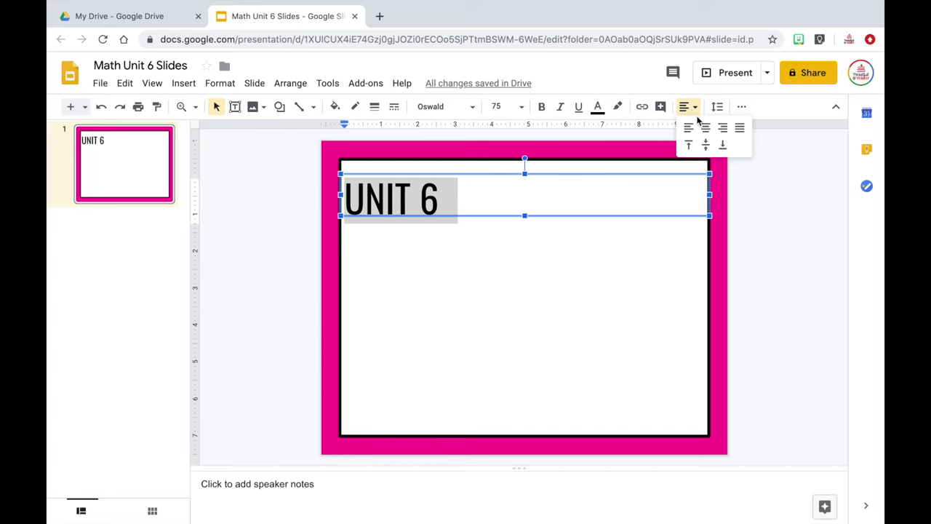
left_click(706, 131)
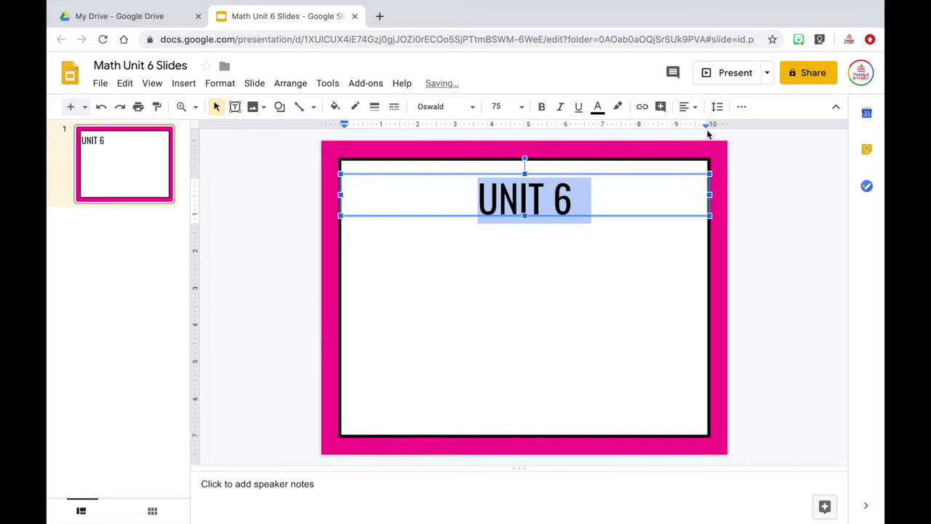
left_click(693, 108)
left_click(706, 145)
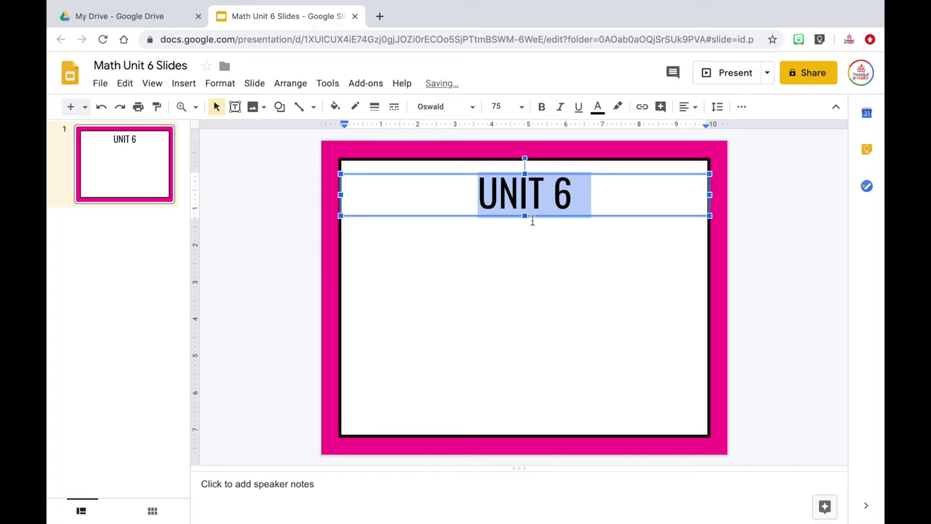
left_click_drag(525, 215, 527, 225)
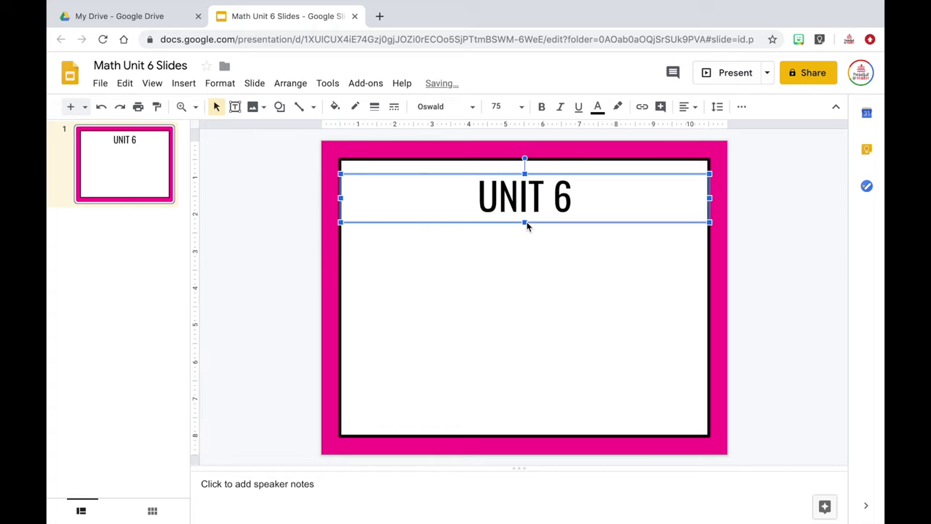
left_click(791, 212)
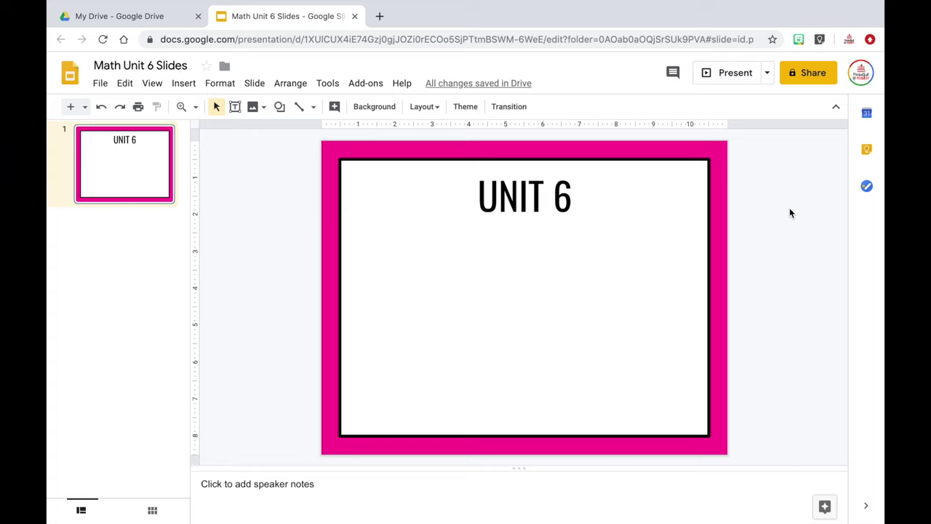
Move UNIT 6 to the slide's middle and draw a rectangle bar spanning the frame's top
left_click(585, 192)
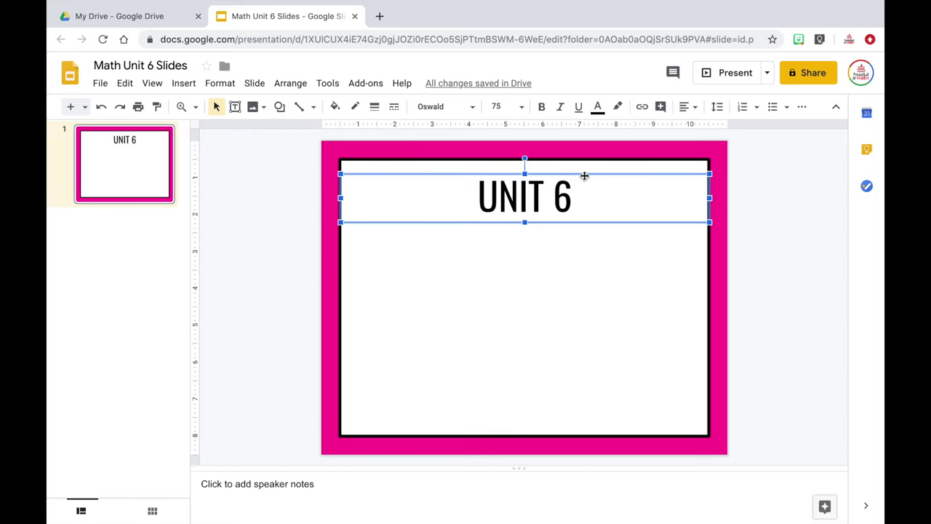
left_click_drag(584, 183, 591, 266)
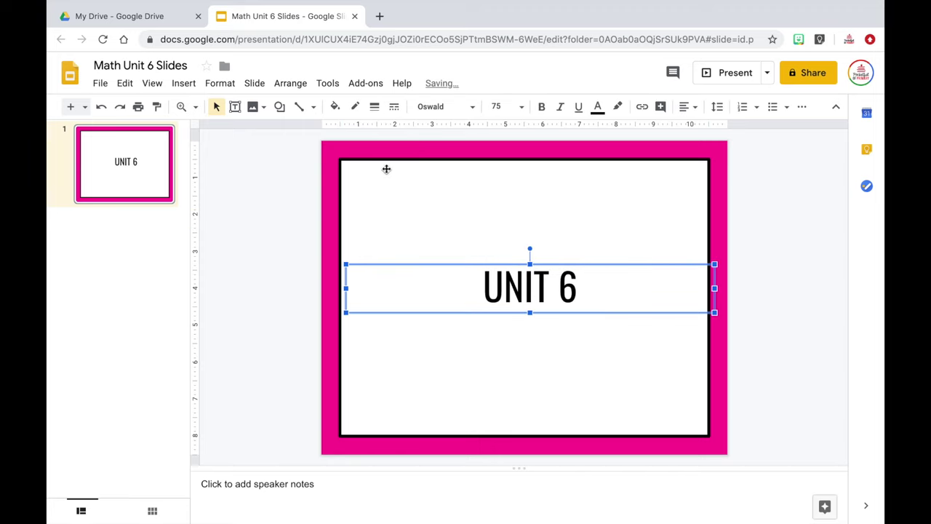
left_click(279, 107)
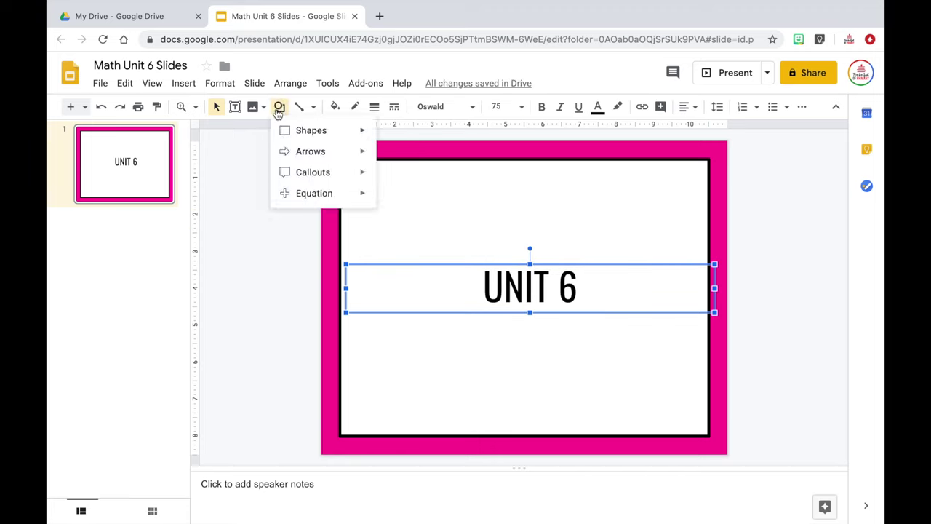
mouse_move(294, 131)
left_click(386, 135)
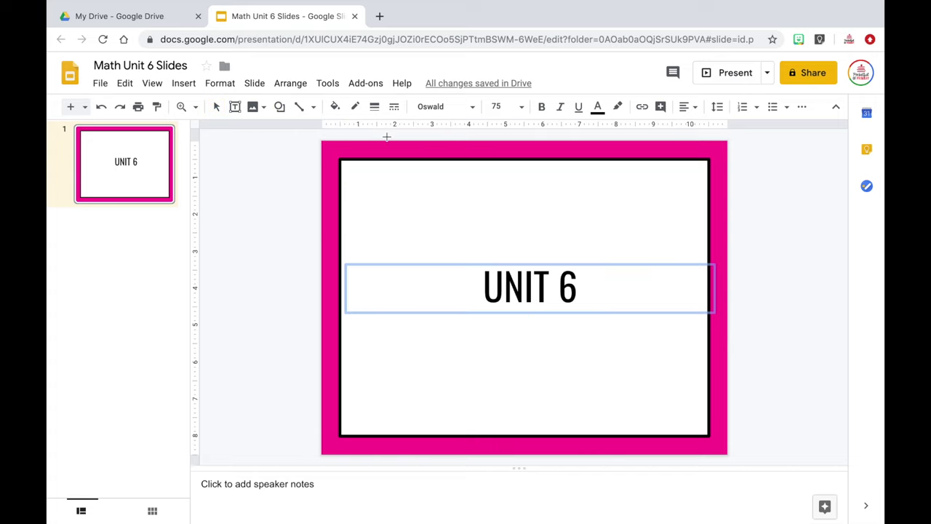
left_click_drag(341, 176, 689, 204)
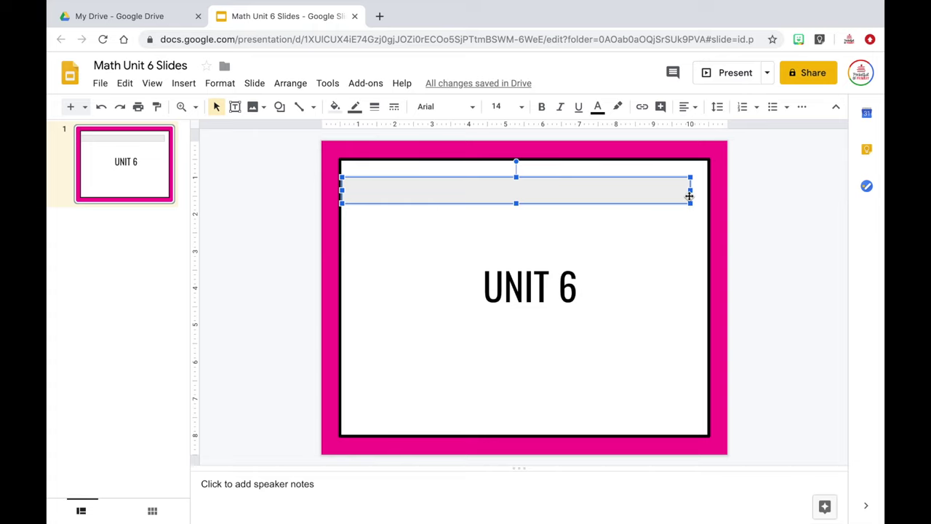
left_click_drag(690, 190, 707, 190)
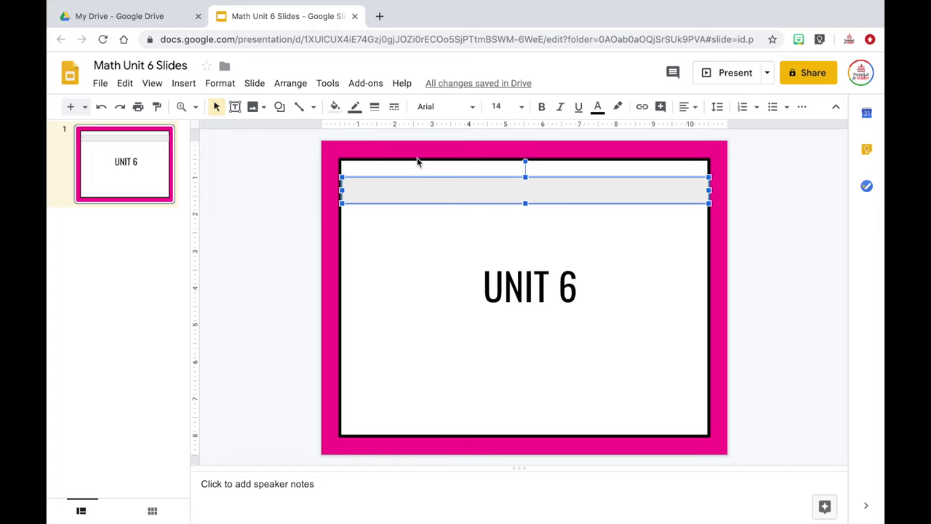
mouse_move(344, 191)
left_mouse_down()
mouse_move(372, 192)
mouse_move(341, 190)
left_mouse_up()
Fill the bar black and make its border transparent
left_click(335, 107)
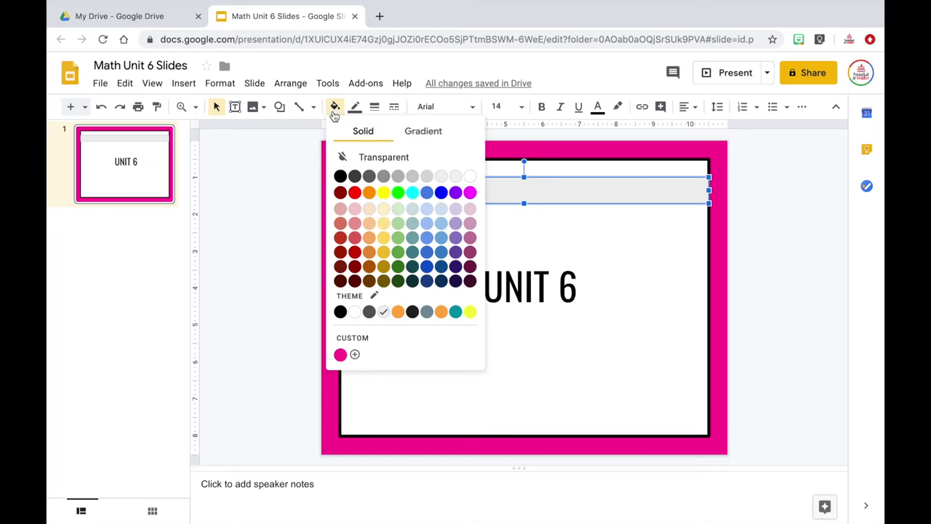
left_click(340, 176)
left_click(355, 107)
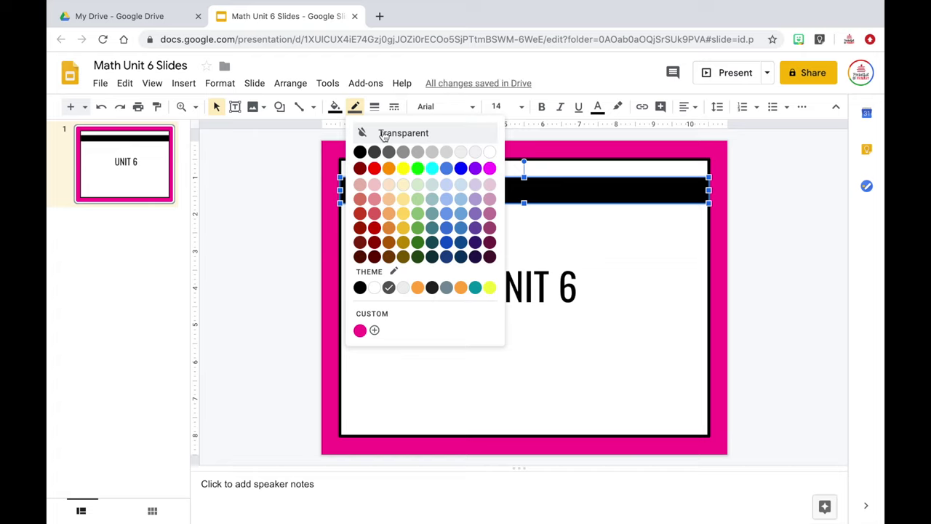
left_click(384, 135)
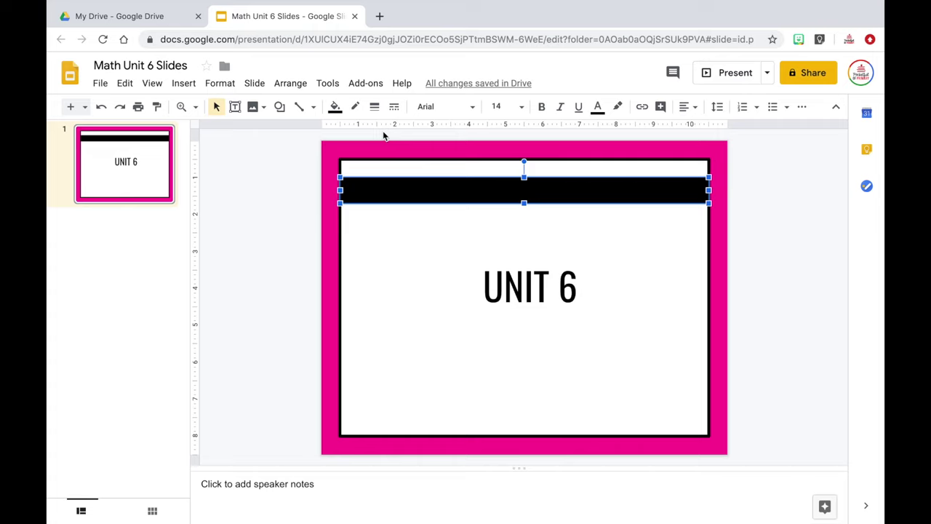
Size the black bar to 10 in by 1.5 in and nudge it up to the frame's top
right_click(512, 201)
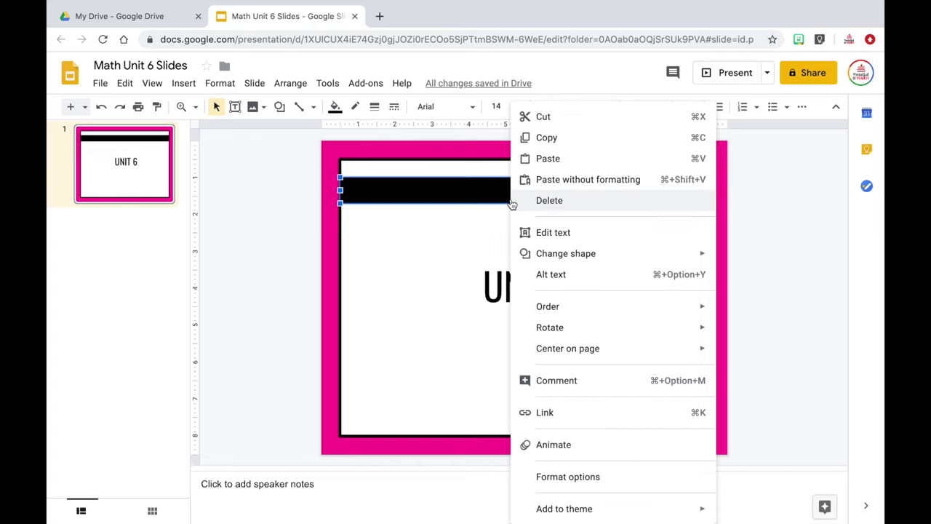
left_click(568, 476)
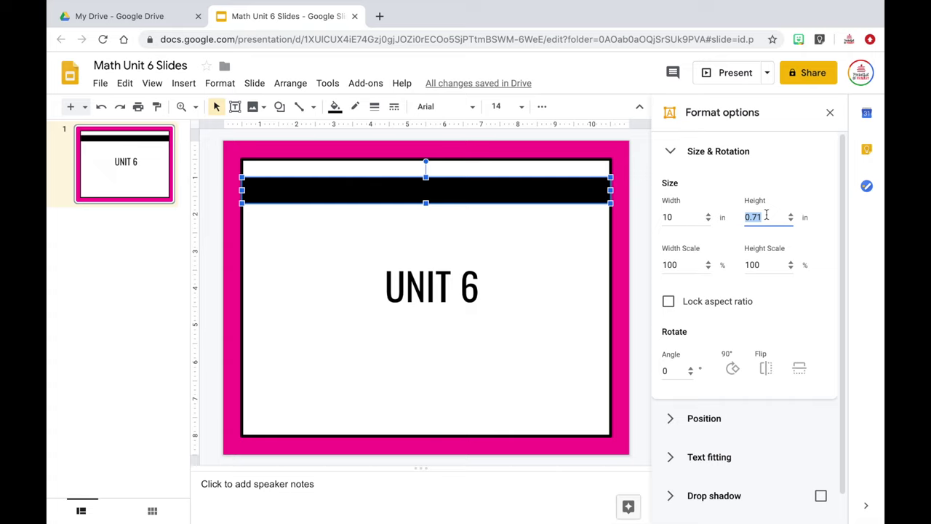
type("1")
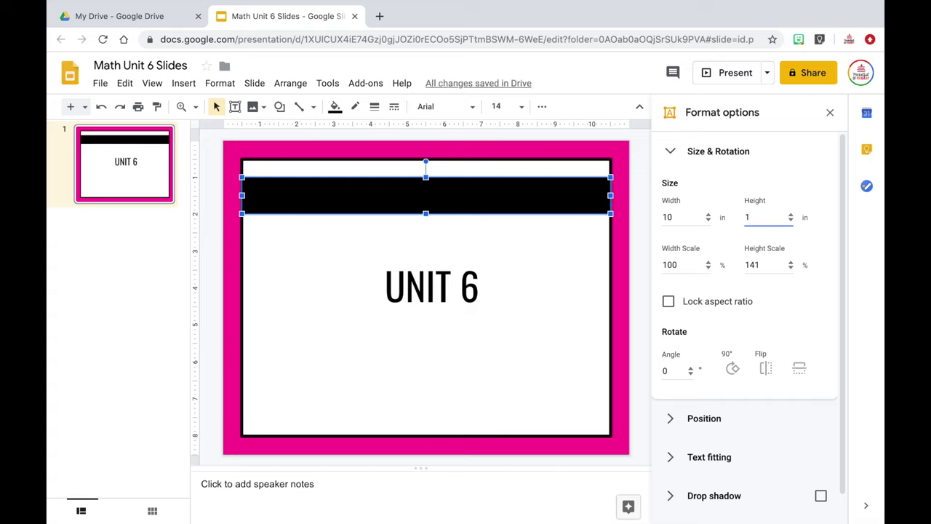
type(".5")
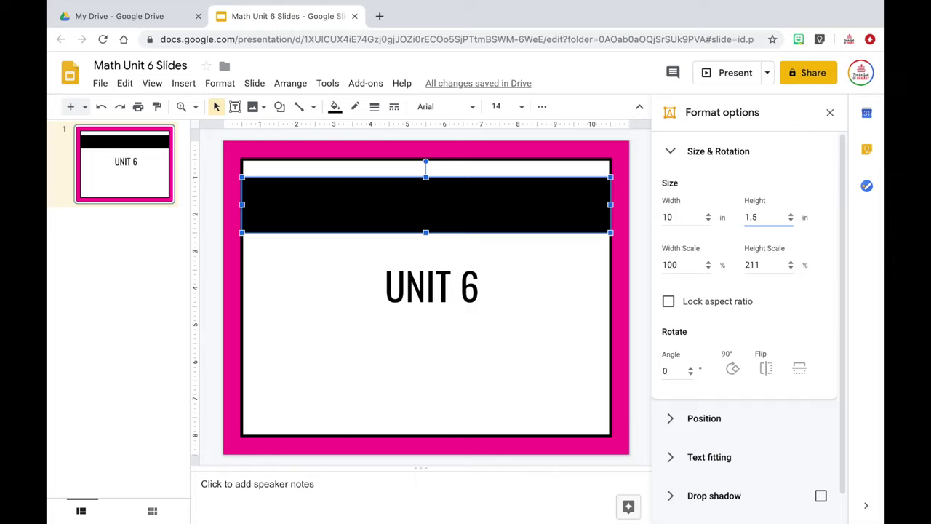
key("BackSpace")
key("BackSpace")
type(".25")
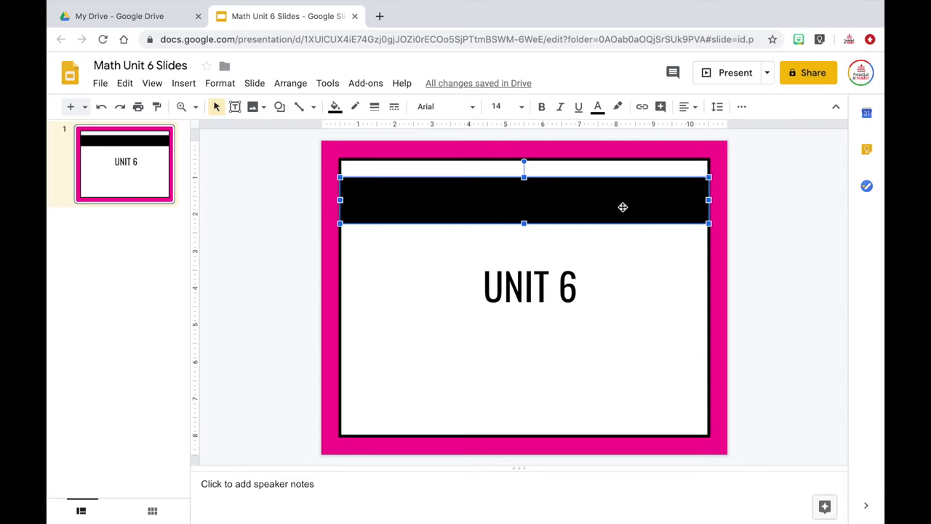
left_click_drag(623, 208, 623, 202)
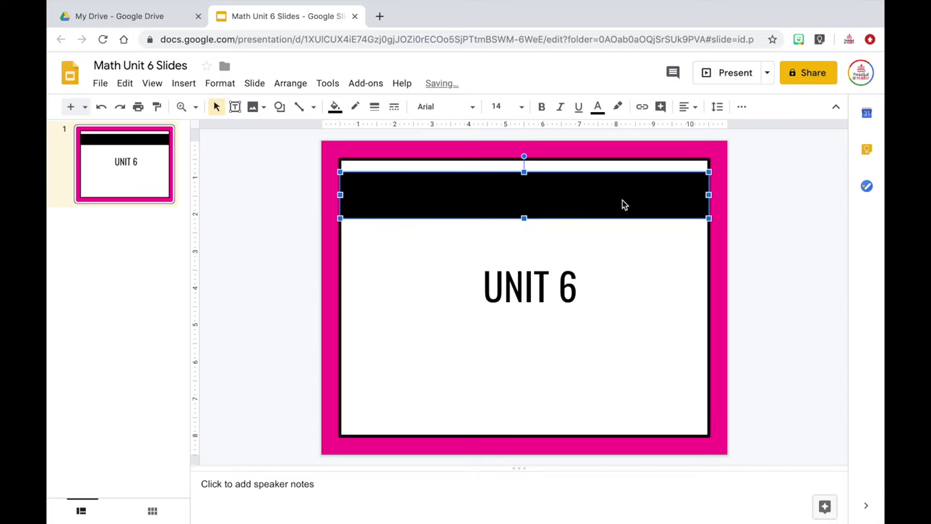
left_click(791, 192)
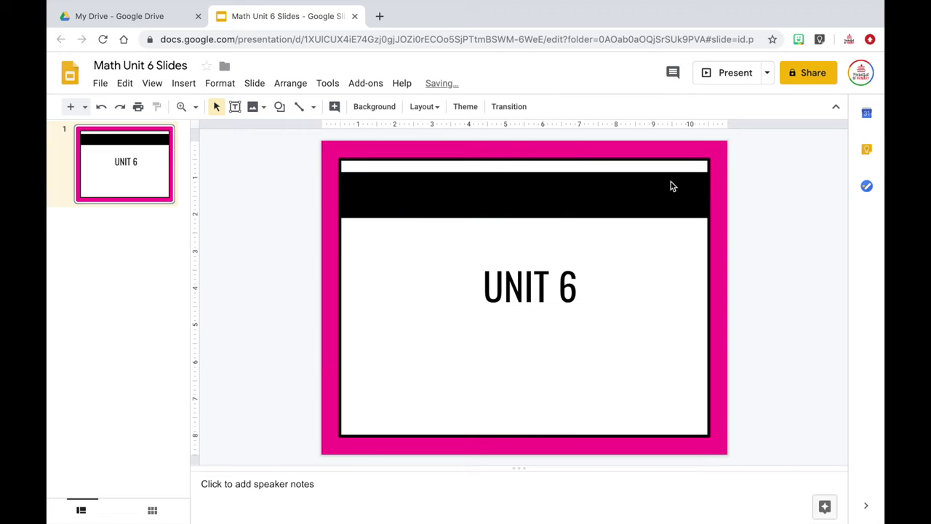
Move the UNIT 6 title onto the black band and colour its text white
left_click(536, 287)
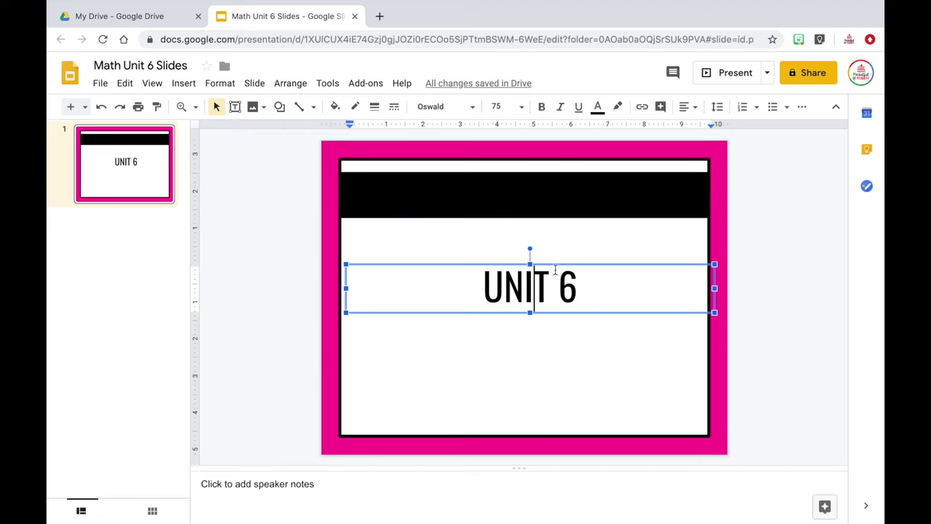
left_click_drag(561, 264, 560, 173)
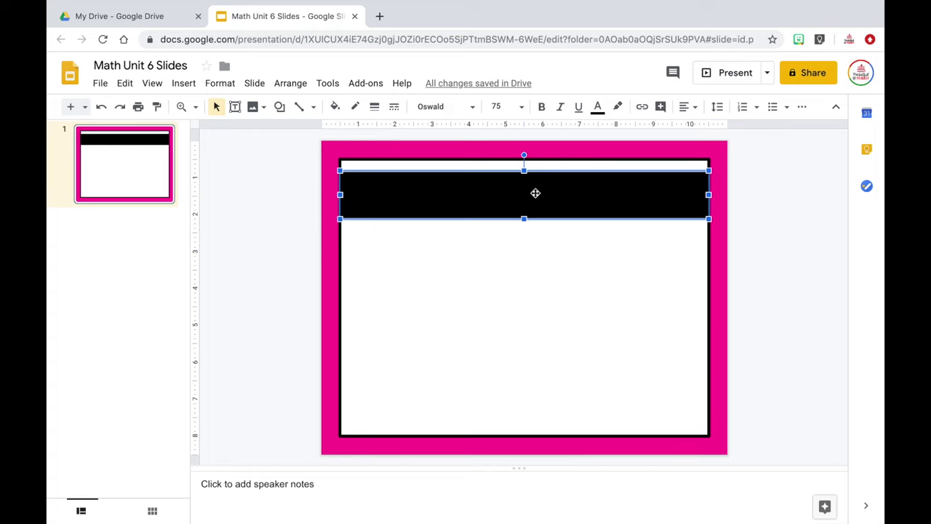
left_click(519, 198)
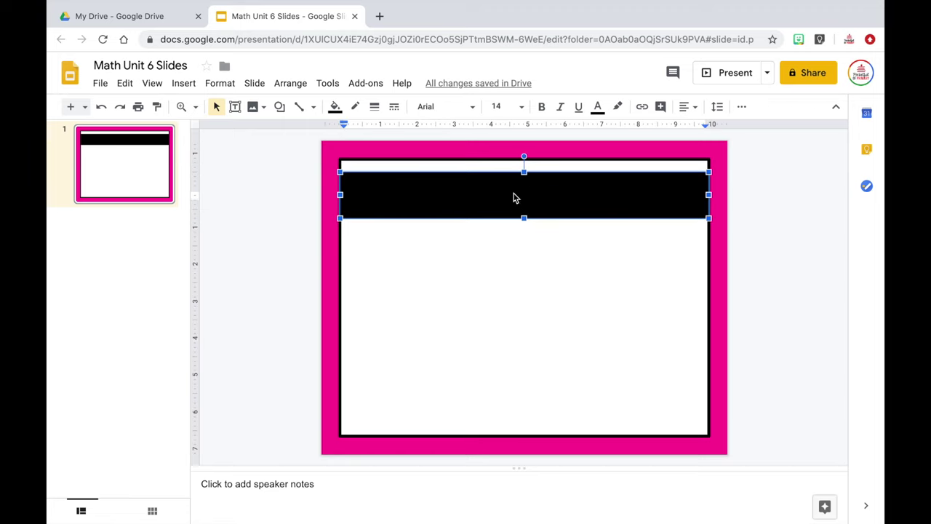
left_click(597, 106)
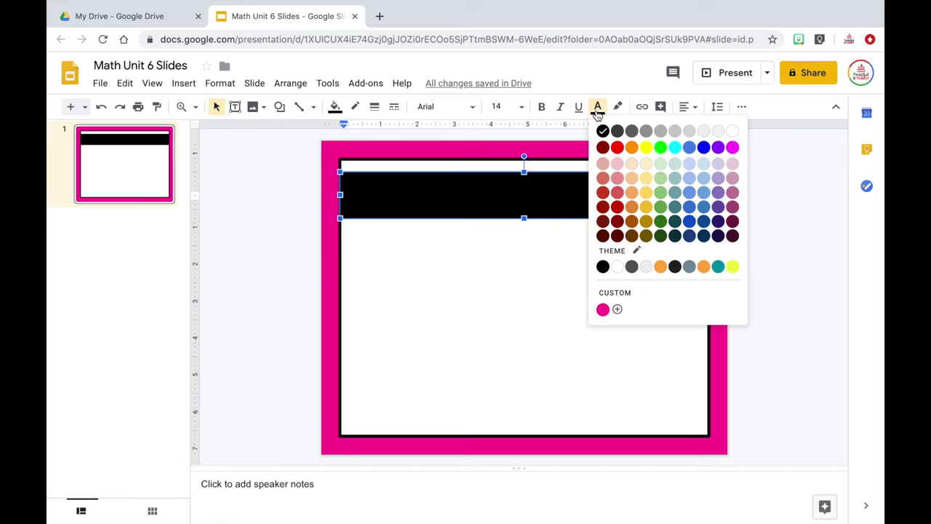
left_click(733, 132)
left_click(569, 189)
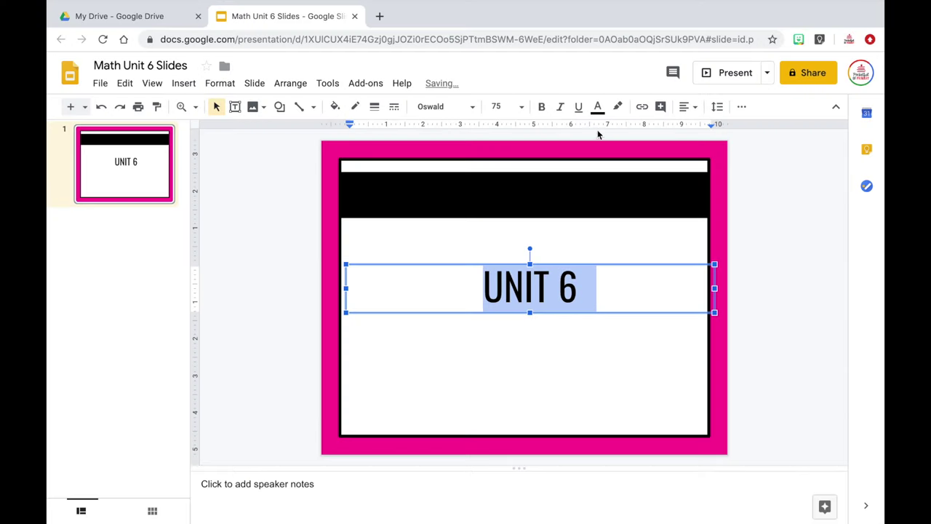
left_click(602, 107)
left_click(732, 129)
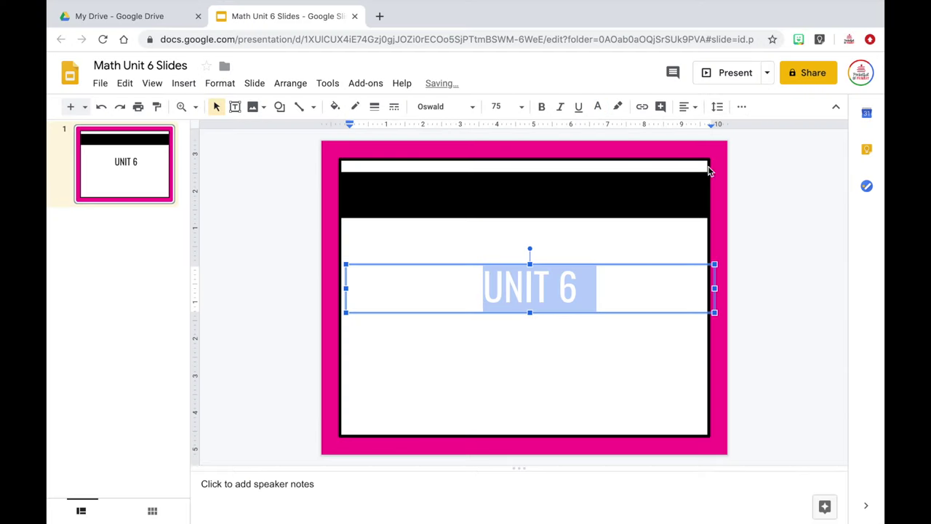
left_click_drag(580, 264, 574, 175)
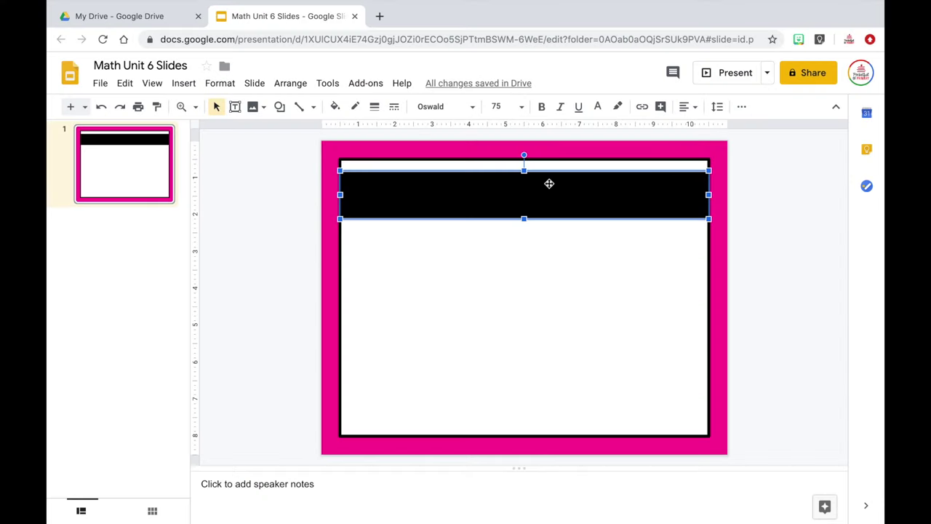
Change the stacking order so the white UNIT 6 text sits in front of the black band
right_click(477, 173)
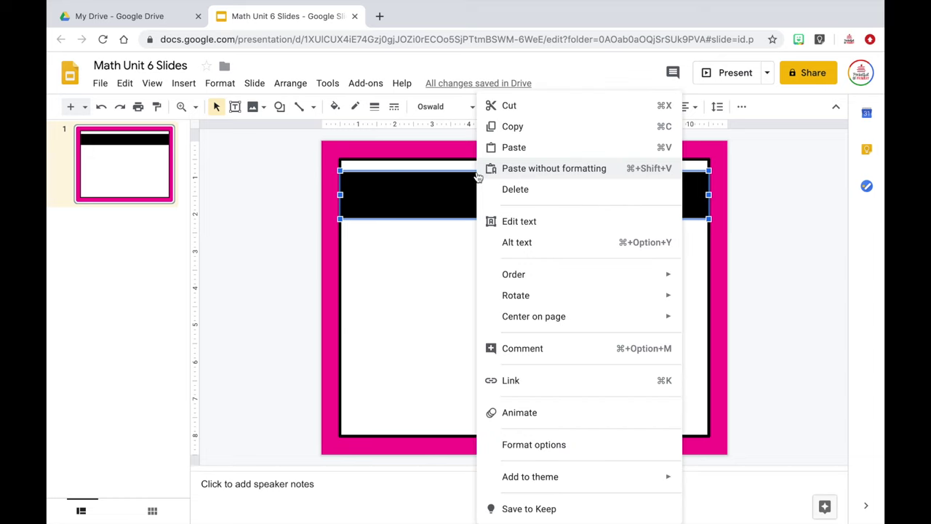
mouse_move(549, 279)
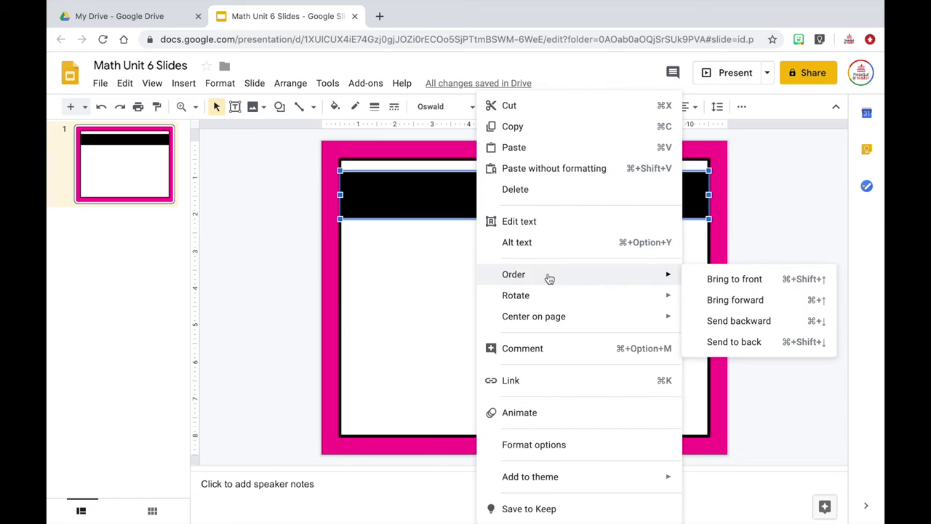
left_click(712, 279)
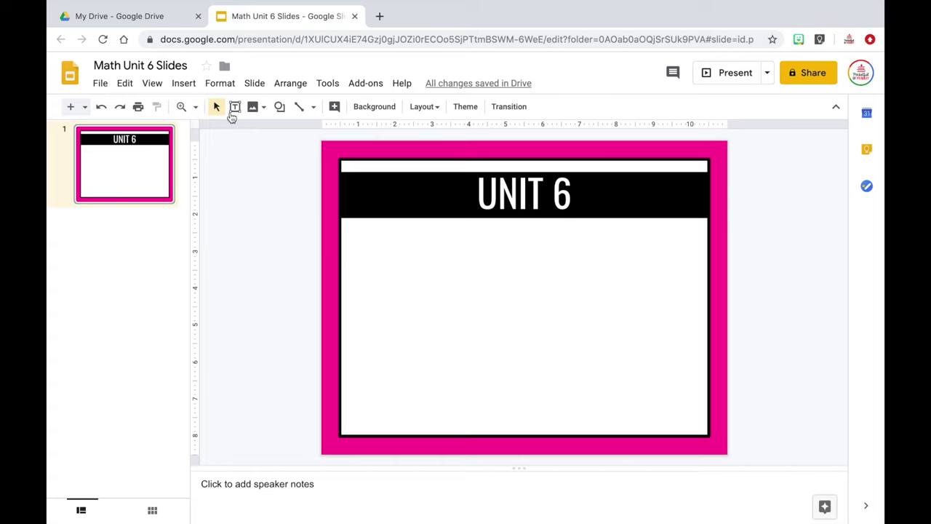
Add a centred size-48 text box below the band reading 'Fraction Equivalence'
left_click(235, 107)
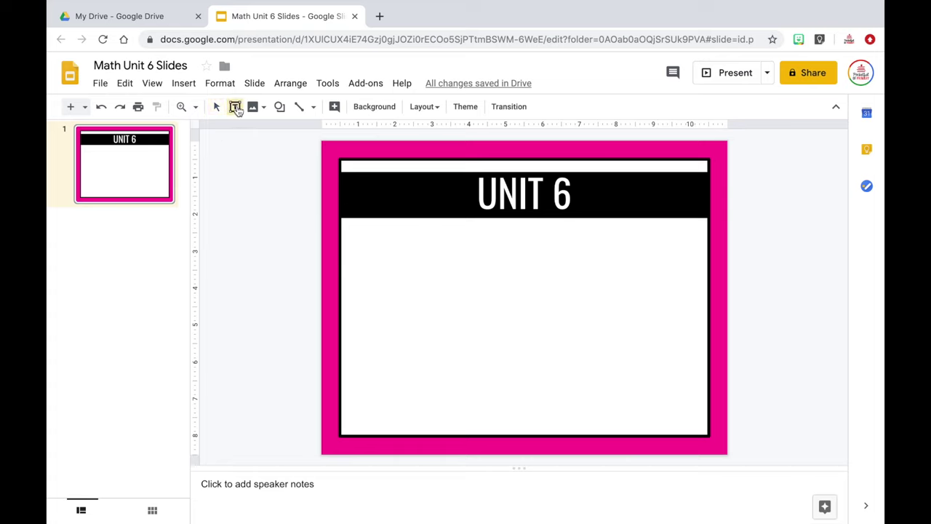
left_click_drag(642, 384, 706, 413)
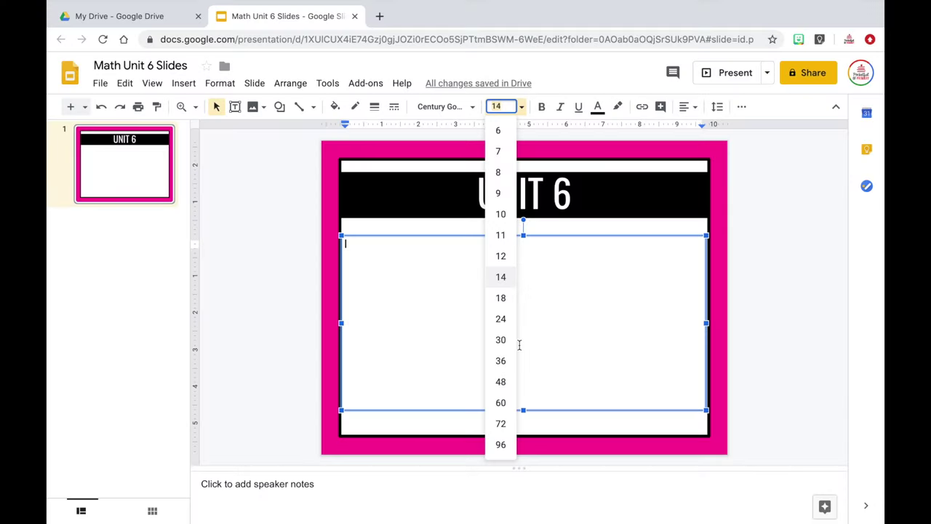
left_click(504, 382)
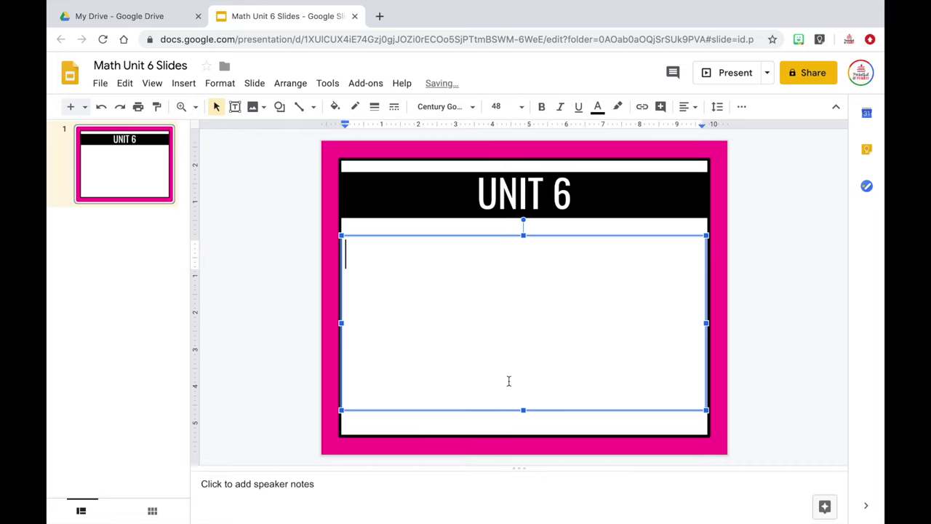
left_click(695, 107)
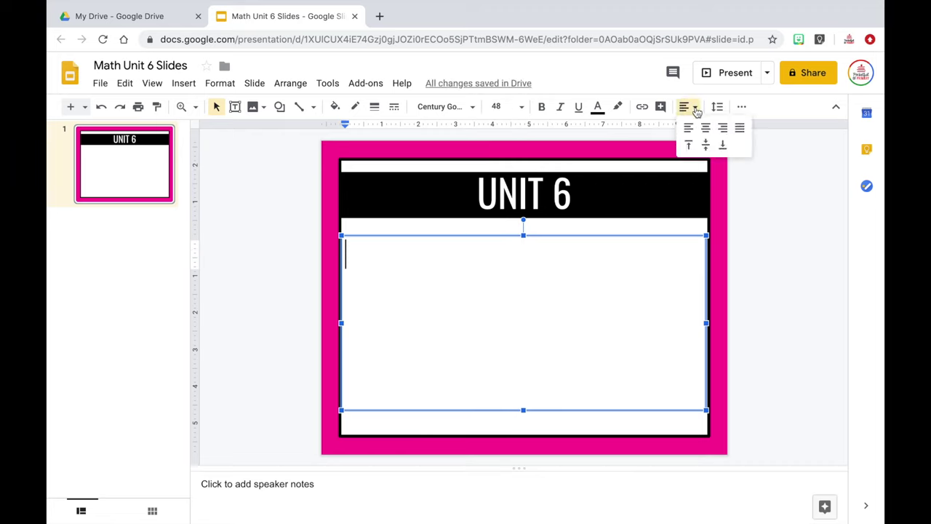
left_click(708, 131)
left_click(687, 107)
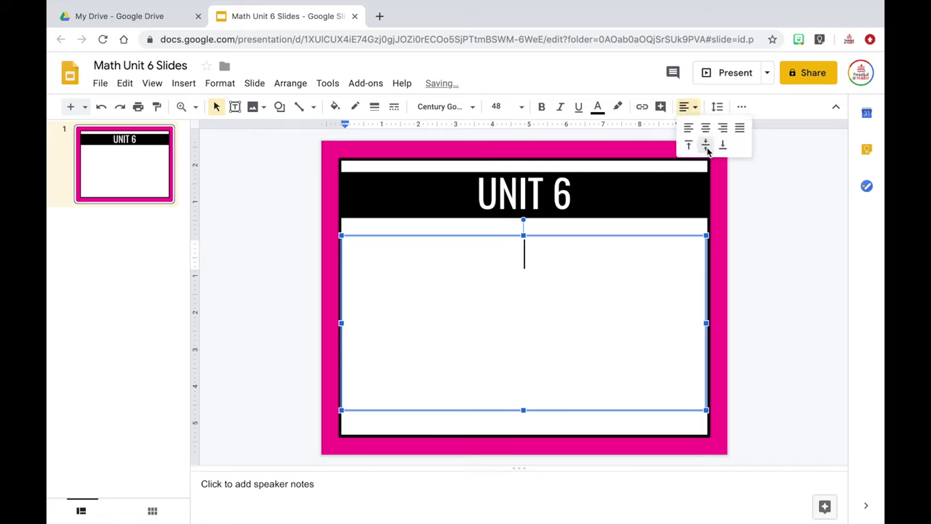
left_click(705, 146)
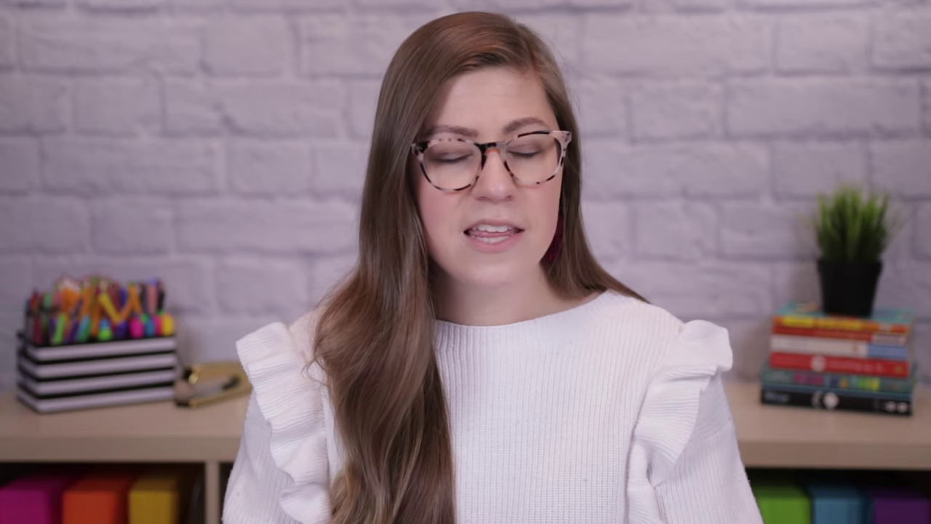
type("ction E")
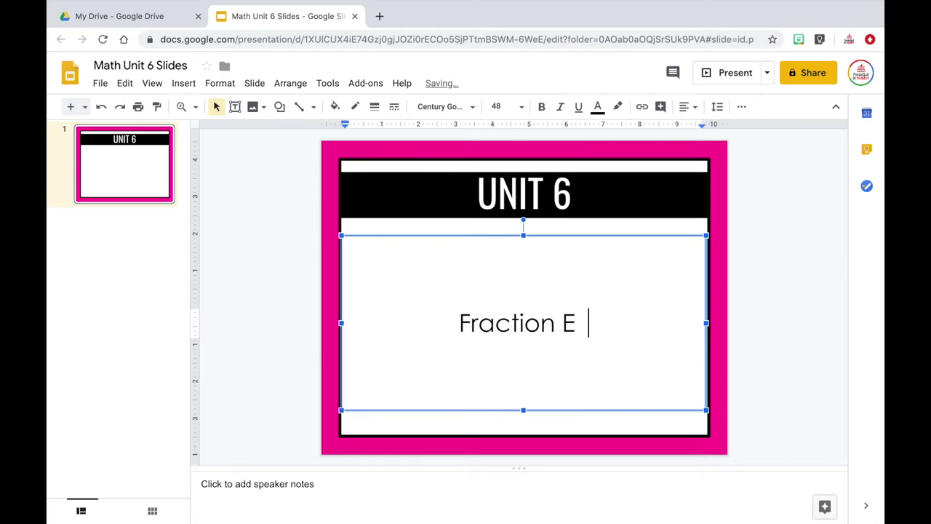
key("BackSpace")
type("quivaln")
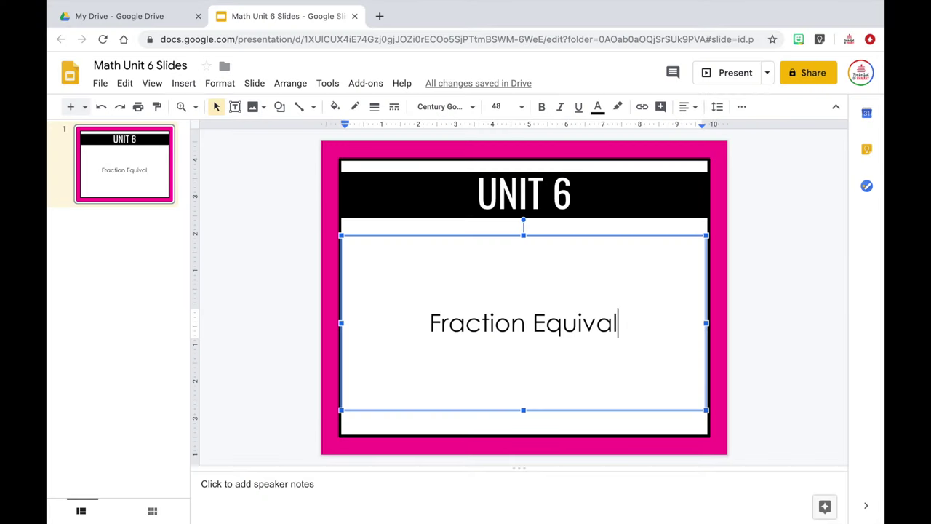
type("ence")
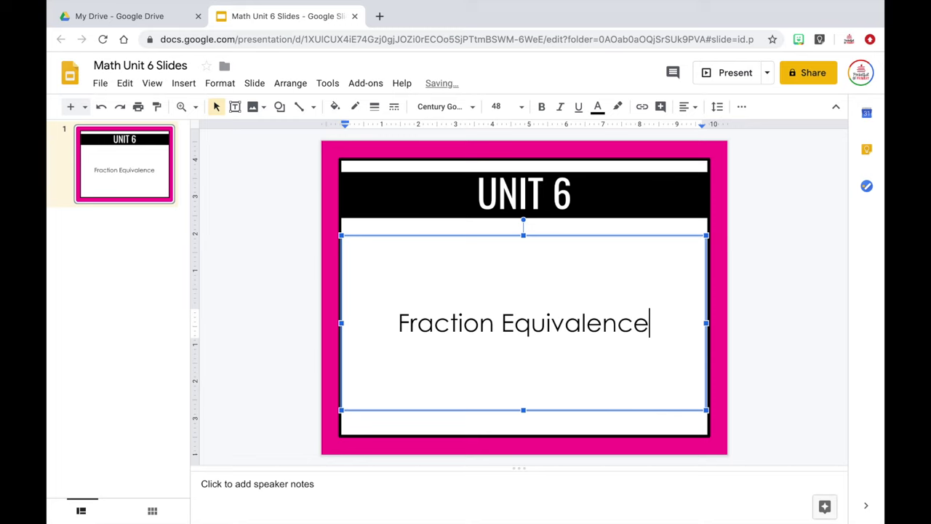
Enlarge the Fraction Equivalence subtitle to size 96
triple_click(558, 328)
left_click(507, 106)
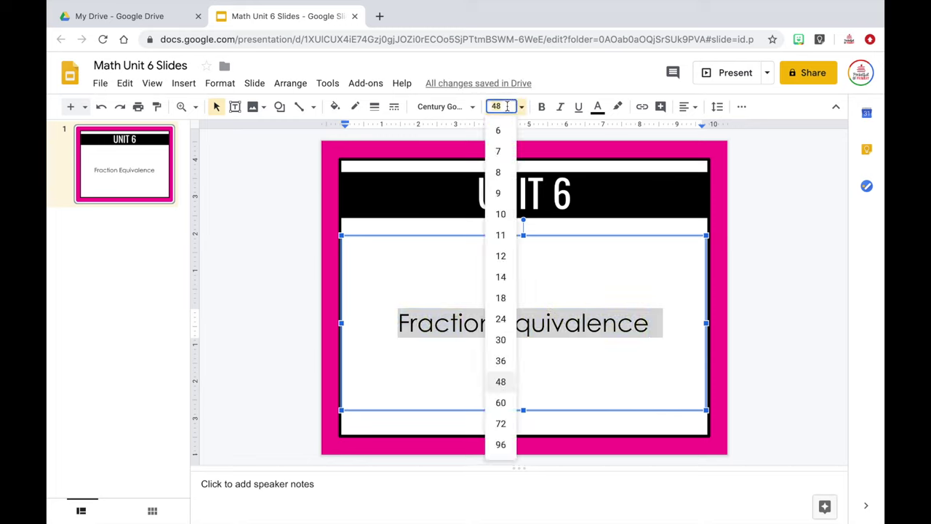
left_click(501, 445)
left_click(758, 290)
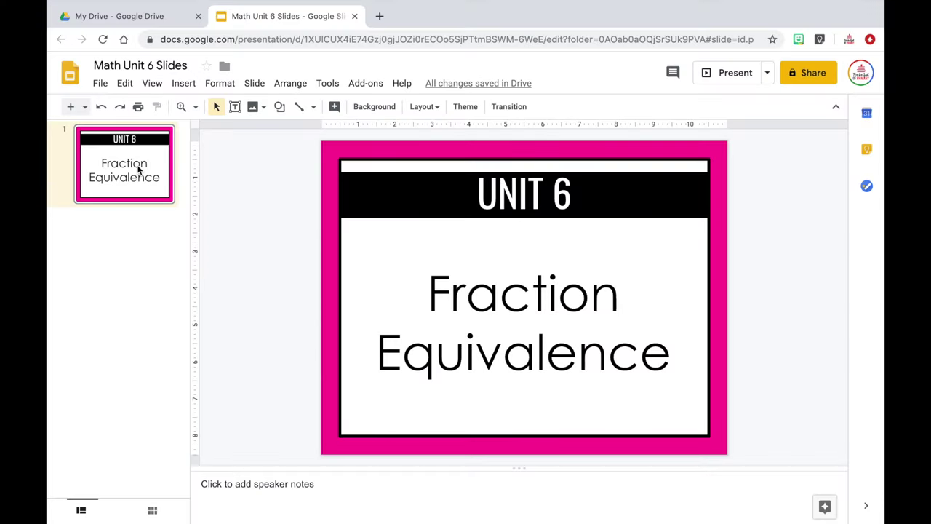
Duplicate the title slide and retitle the copy 'TABLE OF CONTENTS'
right_click(138, 169)
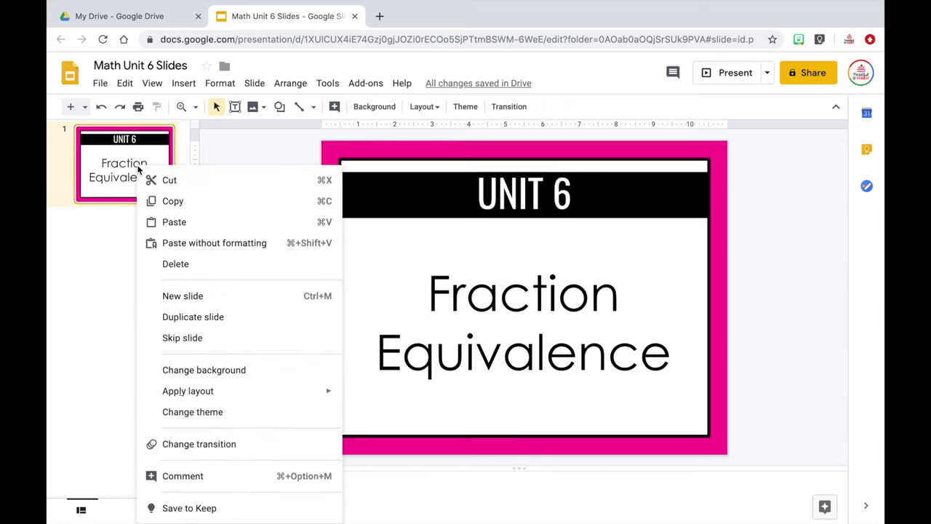
left_click(199, 317)
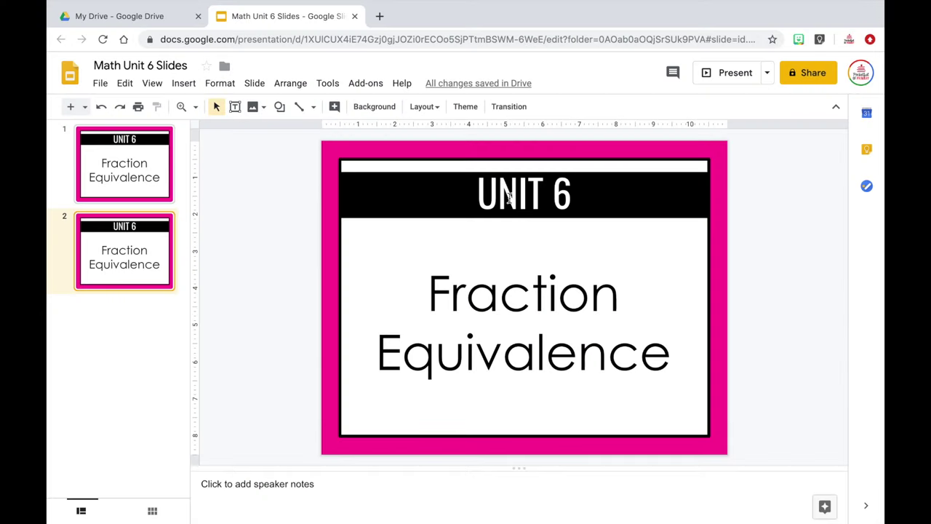
triple_click(509, 198)
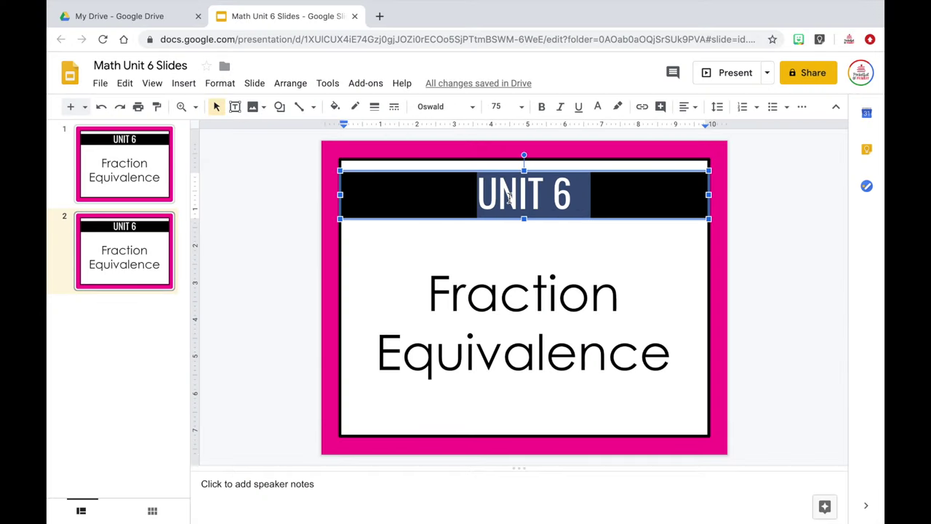
type("TABLE OF CONTENTS")
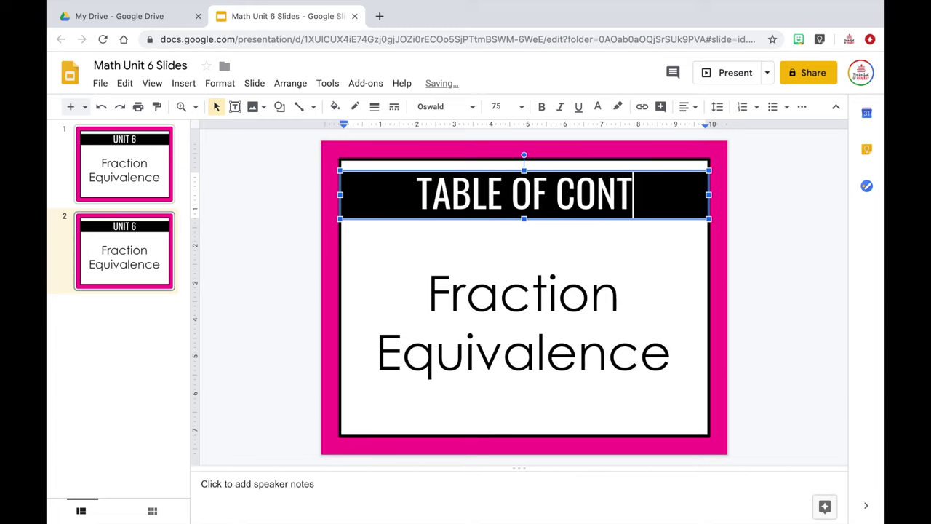
Replace the subtitle text with the lines 'Lesson 1' and 'Lesson 2'
left_click(514, 339)
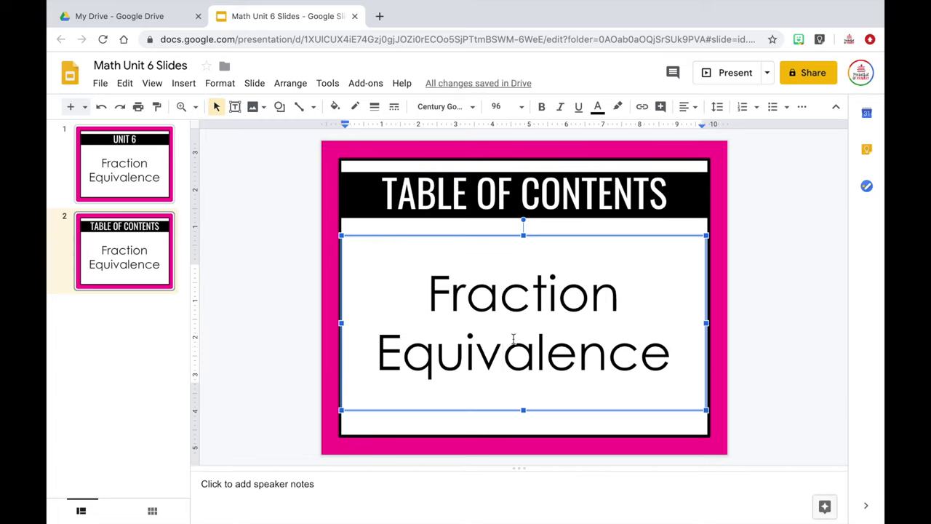
key("ctrl+a")
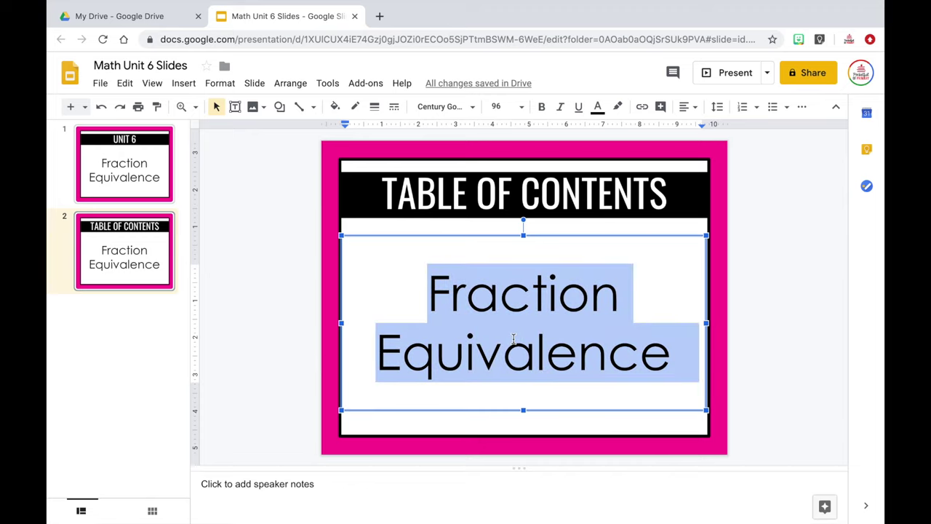
type("Lesso")
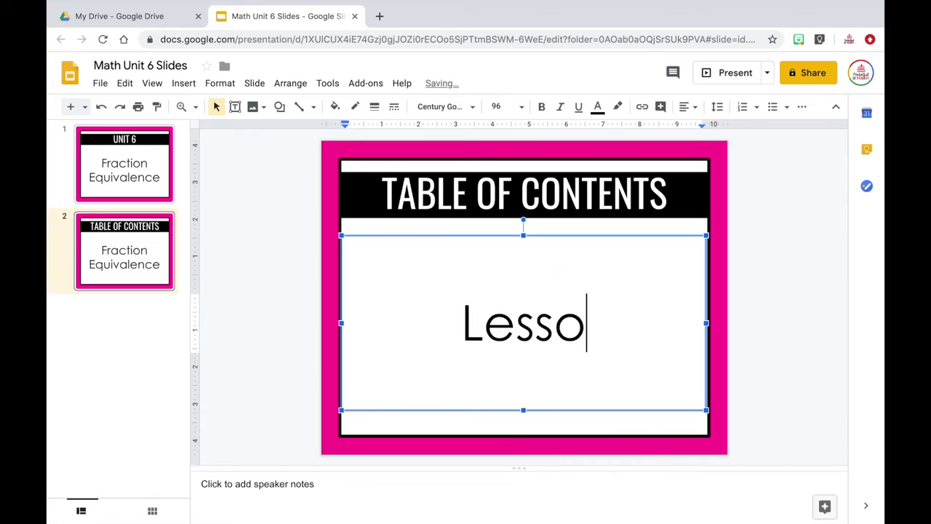
type("n 1")
key("Return")
type("Lesson 2")
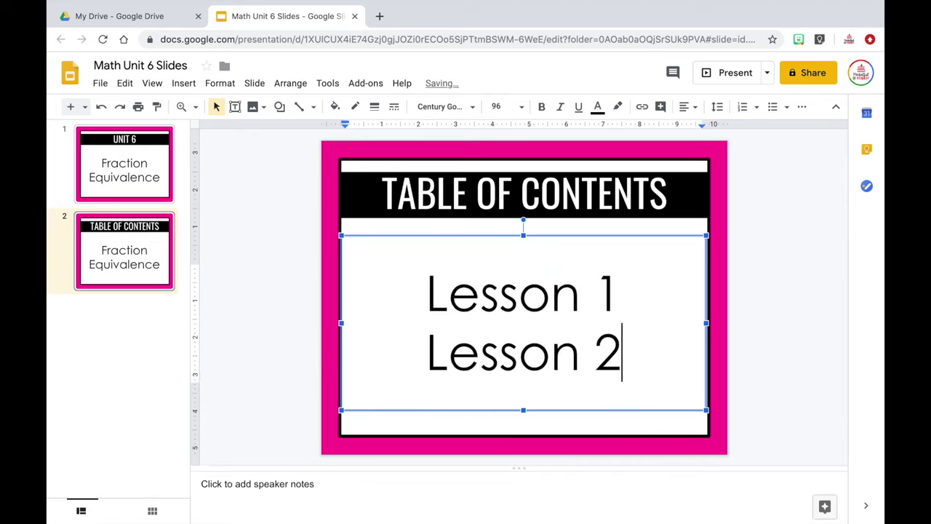
key("Return")
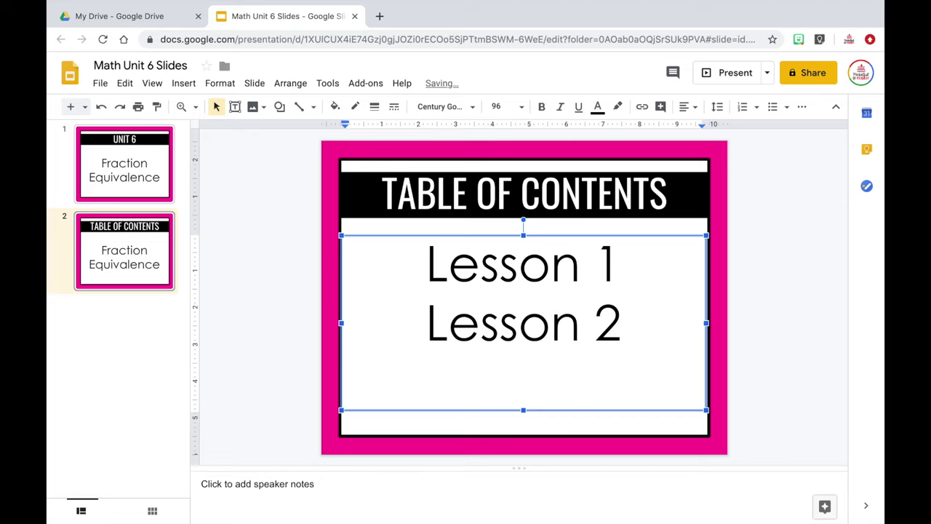
Left-align the lesson list at size 48 and add Lesson 3, Lesson 4 and Lesson 5
key("ctrl+a")
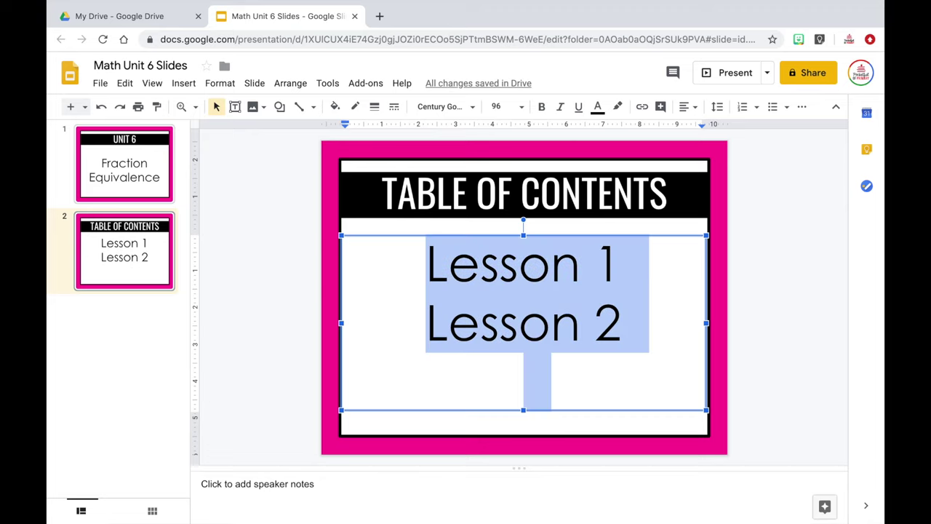
left_click(521, 107)
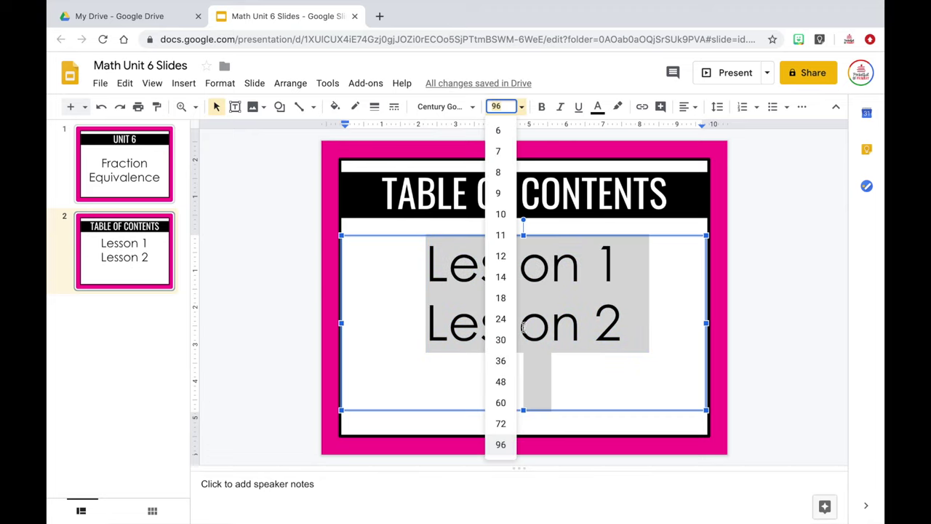
left_click(503, 382)
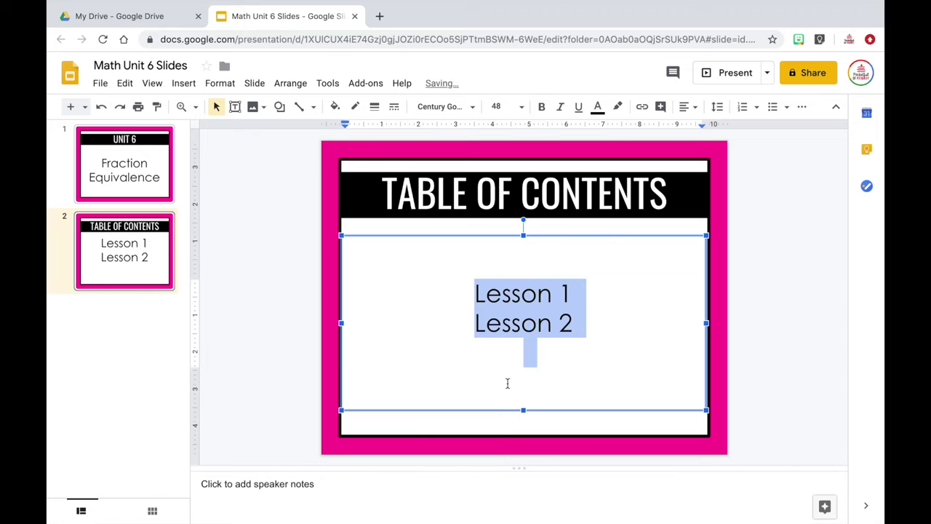
left_click(688, 107)
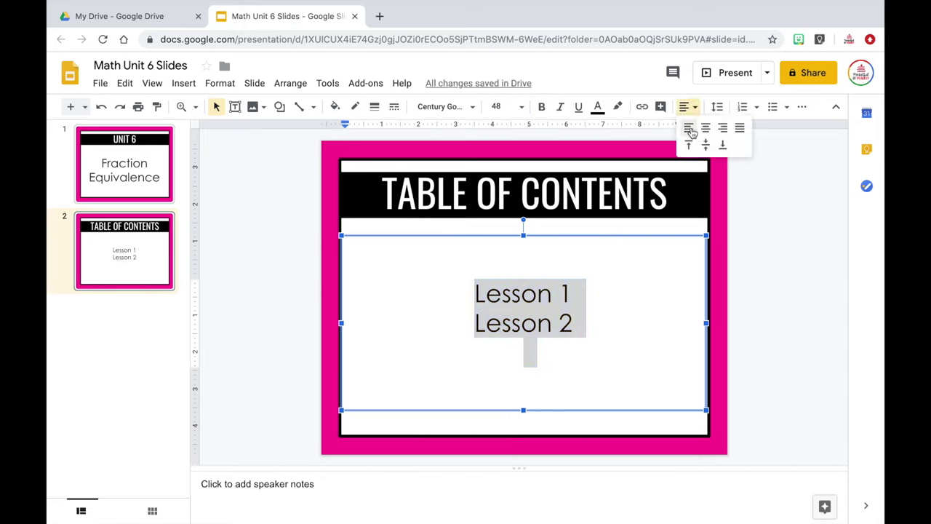
left_click(689, 129)
left_click(414, 368)
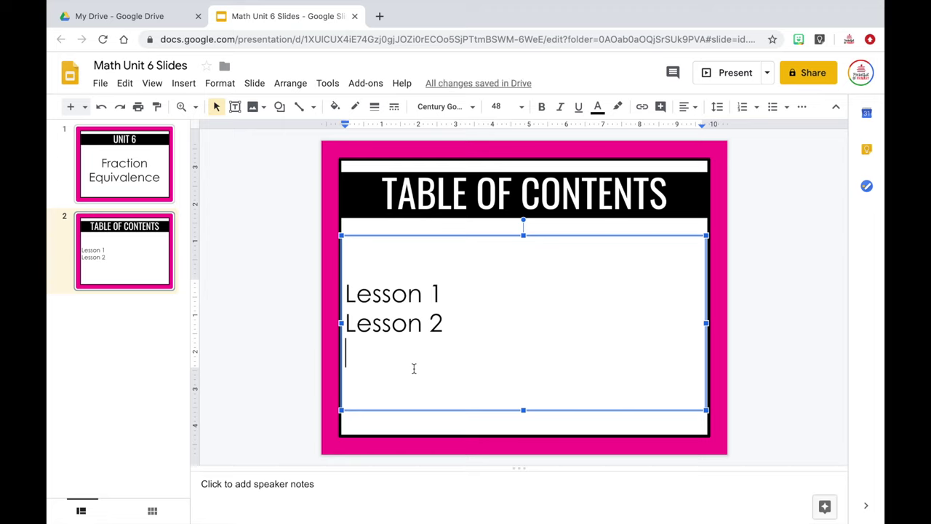
type("Lesson 3")
key("Return")
type("Lesso")
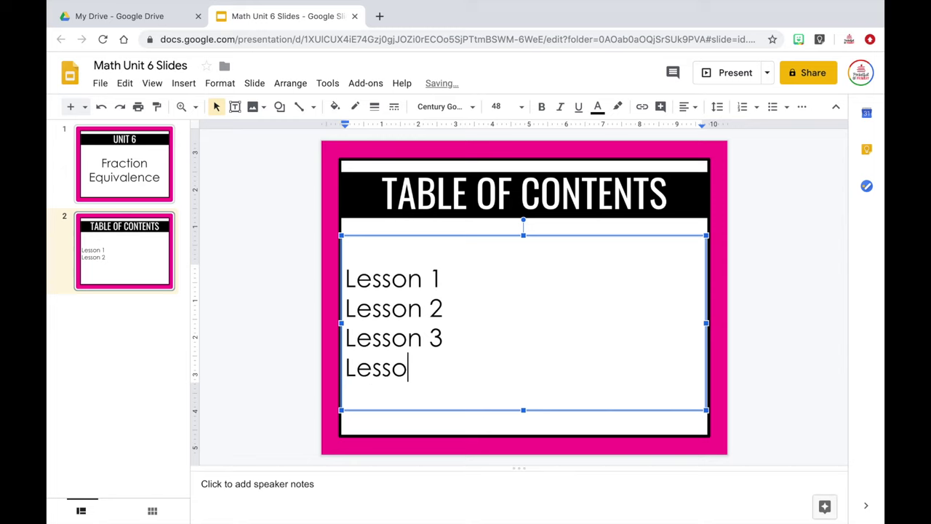
type("n 4")
key("Return")
type("Lesson 5")
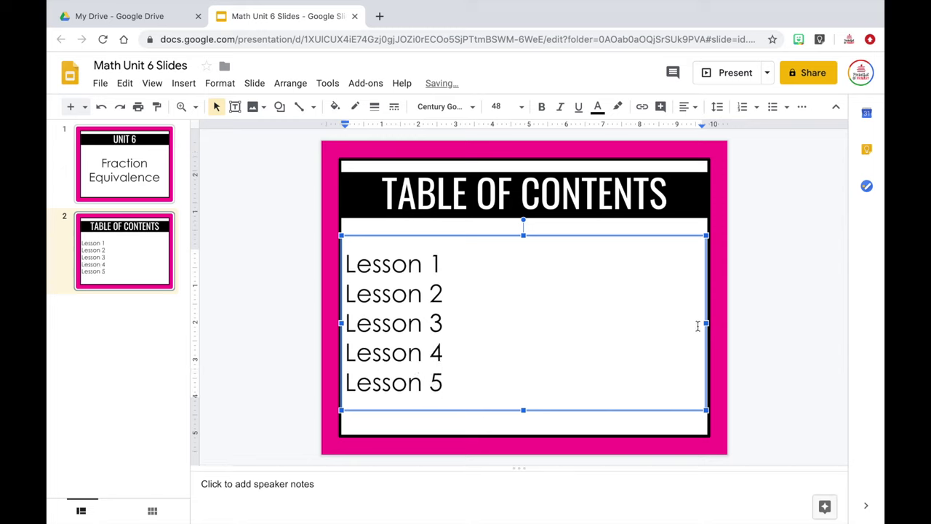
Narrow the lesson box to the slide's left half and enlarge all five lines to size 60
left_click_drag(706, 323, 524, 325)
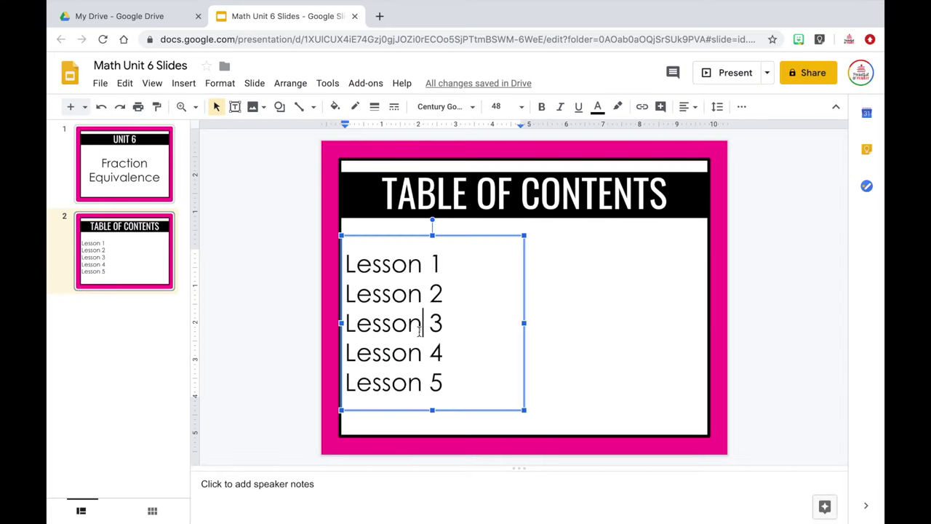
key("ctrl+a")
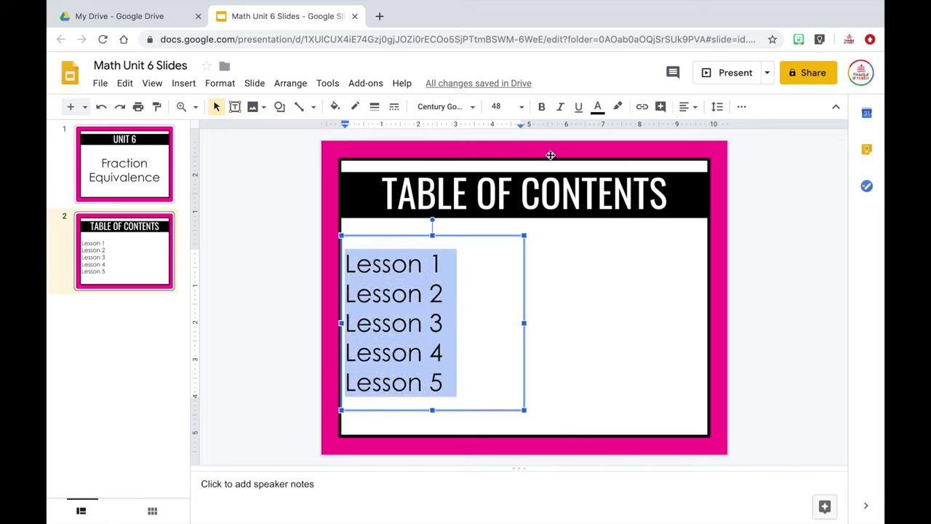
left_click(521, 106)
left_click(506, 402)
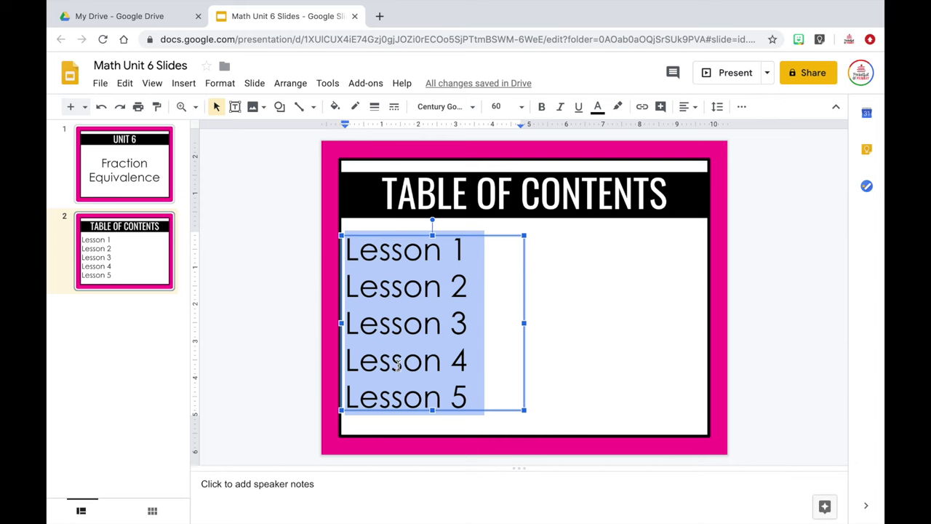
left_click(496, 410)
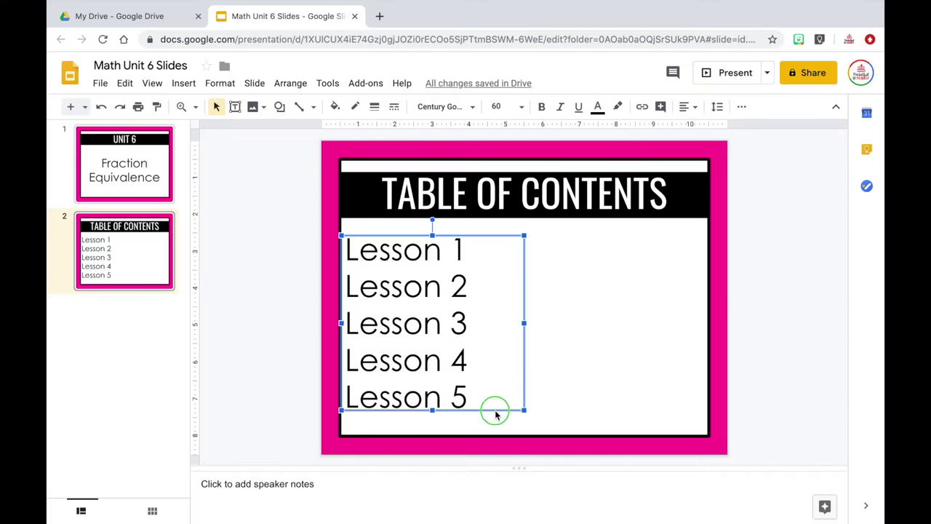
Duplicate the lesson list text box and move the copy to the slide's right half
right_click(495, 411)
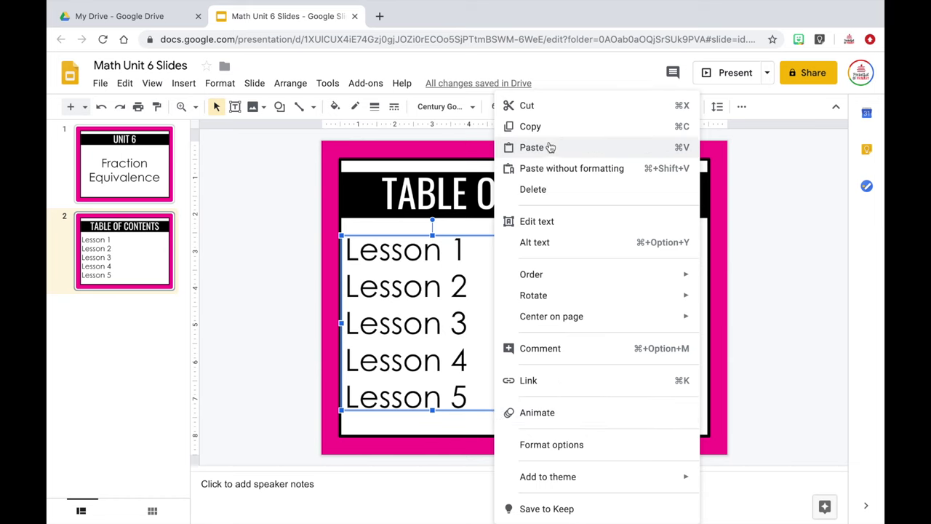
left_click(526, 126)
right_click(753, 261)
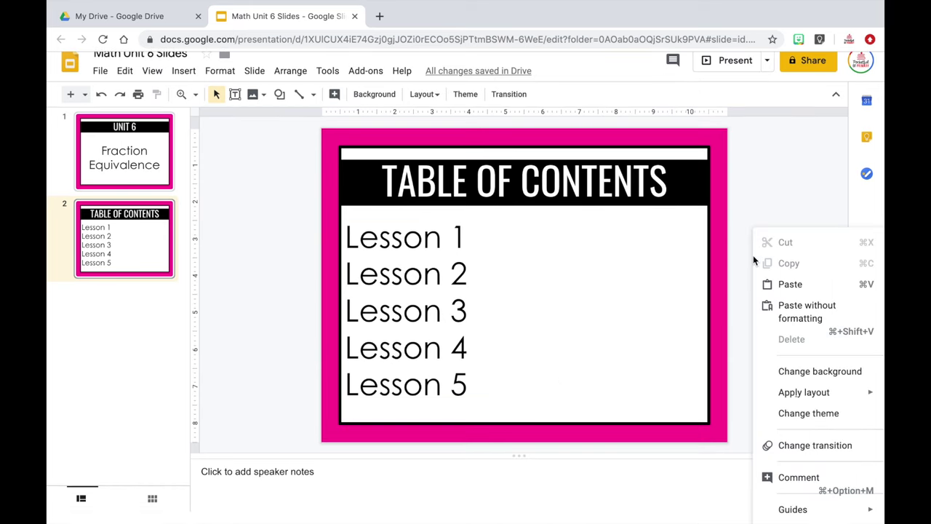
left_click(783, 285)
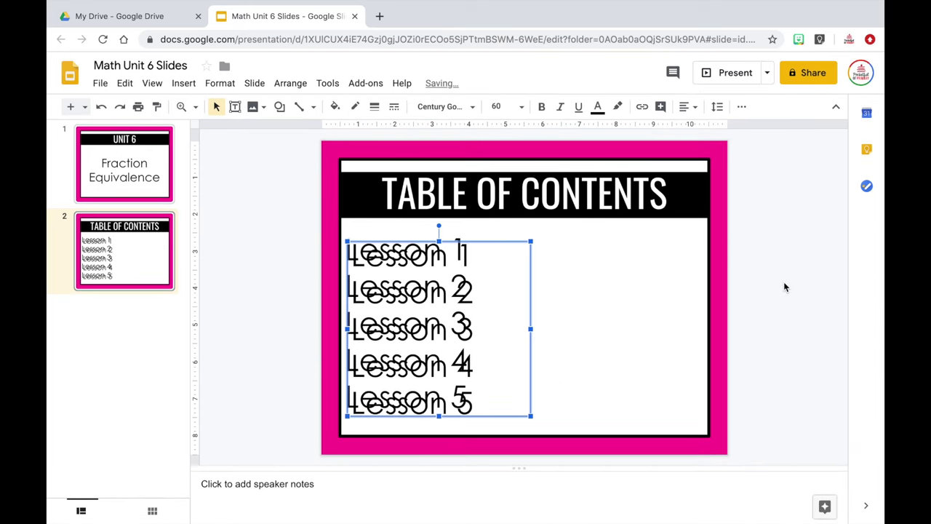
left_click_drag(530, 270, 707, 265)
left_click(791, 278)
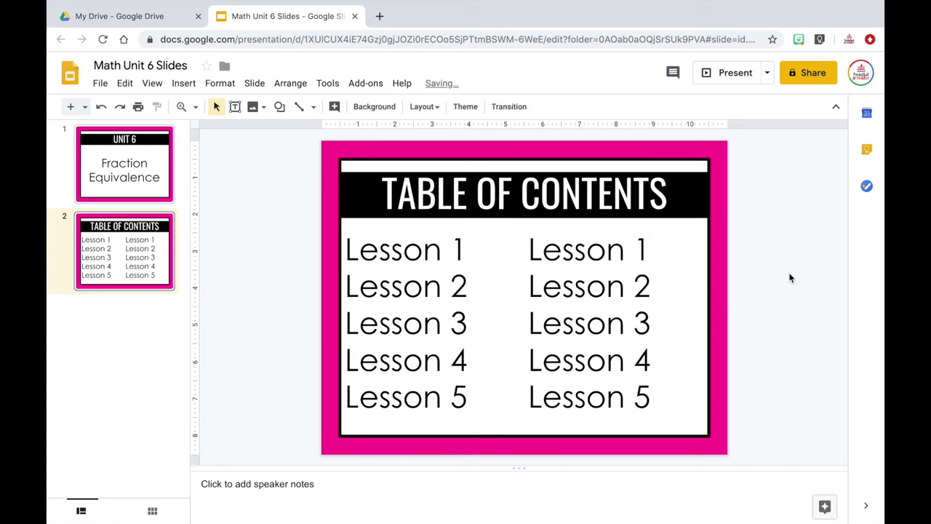
Renumber the right column's lessons from Lesson 6 onward, entering 6, 8 and 10
left_click(642, 248)
key("BackSpace")
type("6")
key("Down")
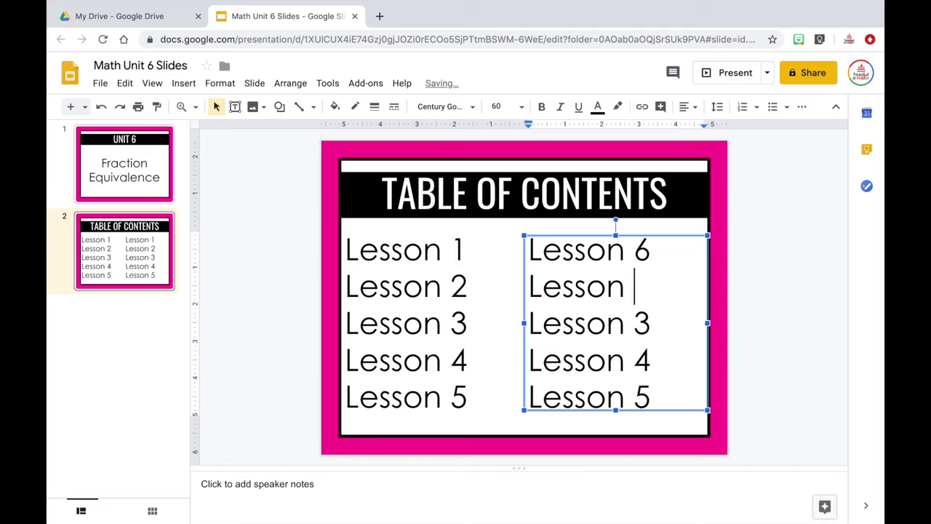
type("8")
key("Down")
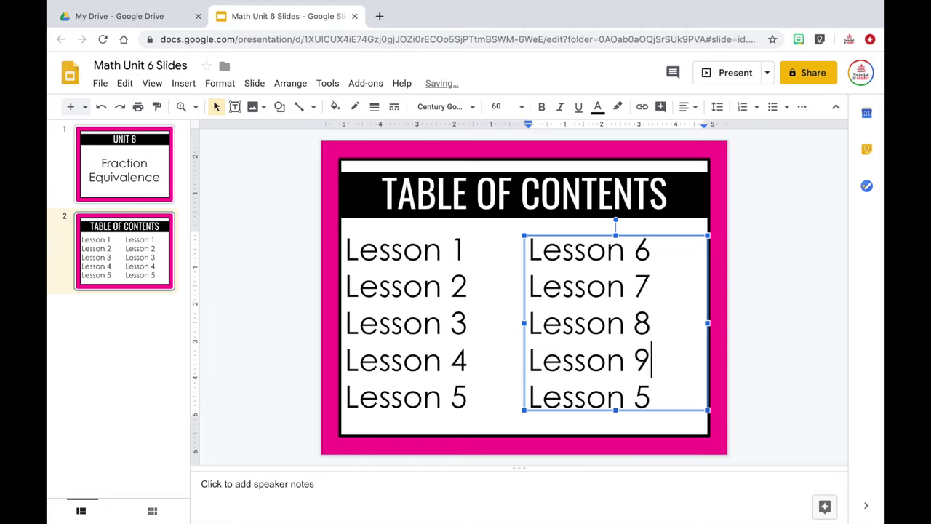
type("10")
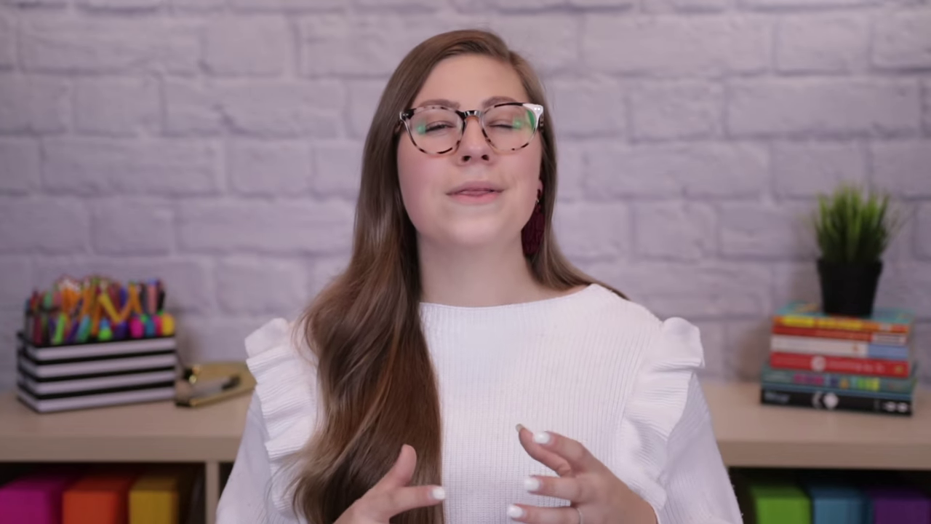